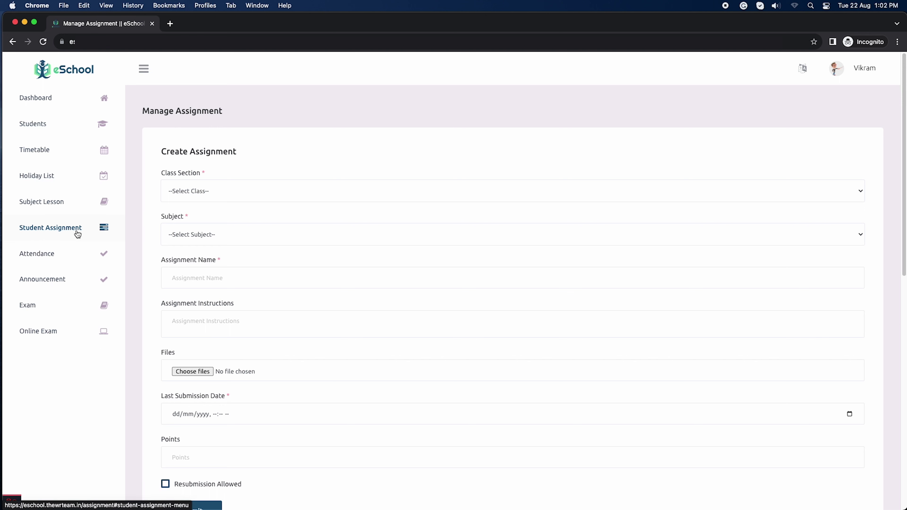
- Set the new assignment's class section to 10 A - Gujrati Science and its subject to Maths - Practical
click(256, 192)
click(231, 214)
click(212, 232)
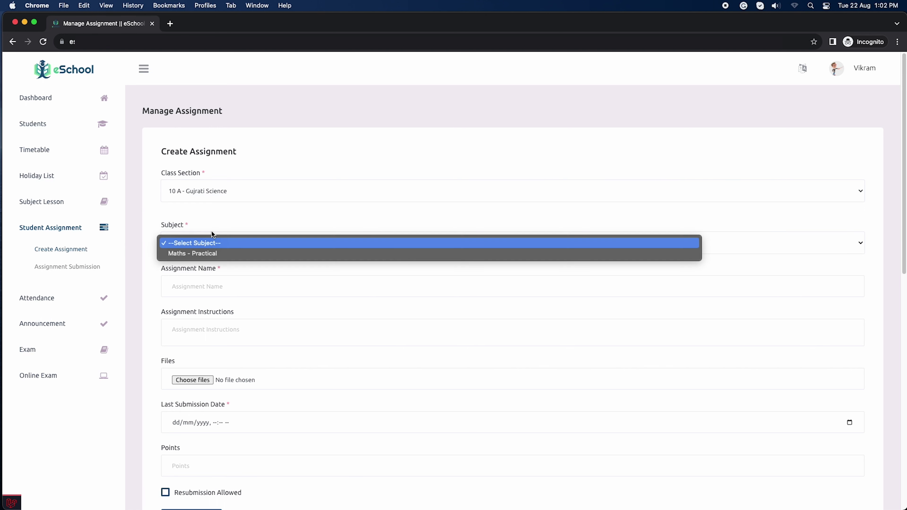
- Name the assignment "A new assignment from the panel" and enter the instructions "Resubmission is not allowed, be careful"
click(216, 286)
click(216, 287)
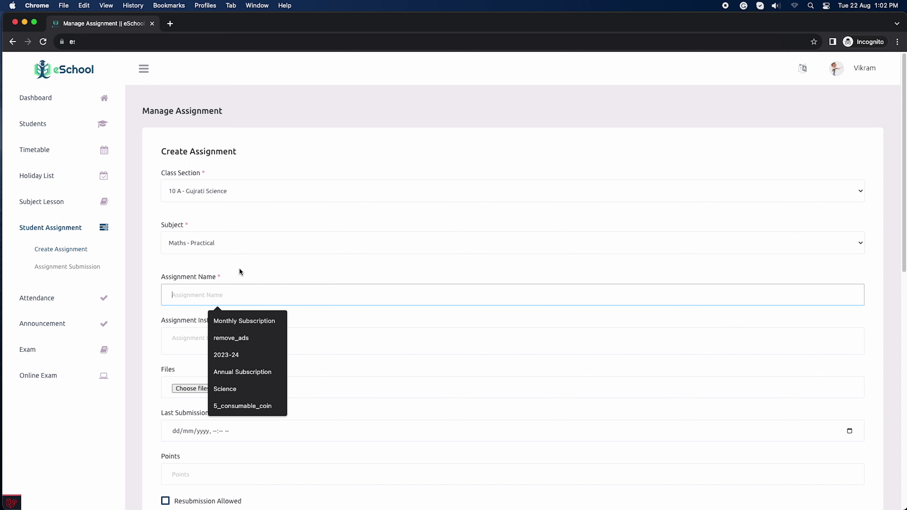
text(A new assignment from)
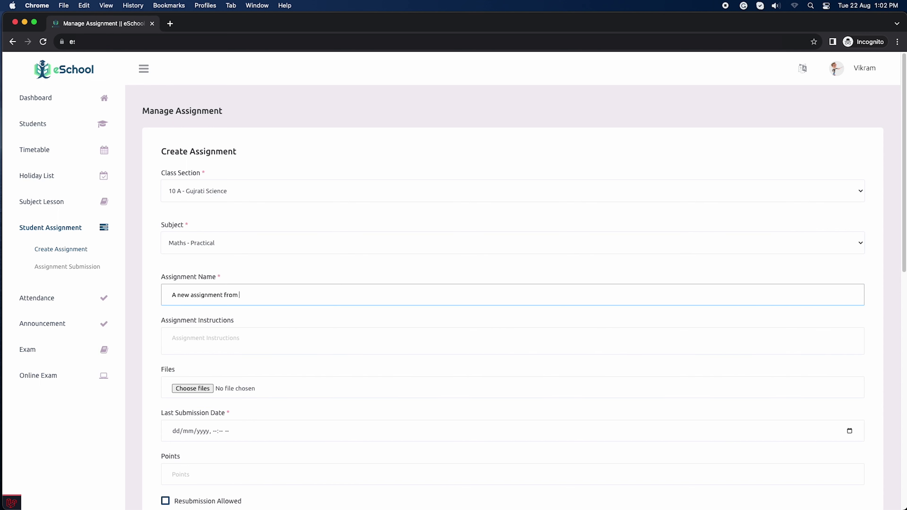
click(214, 341)
text(R)
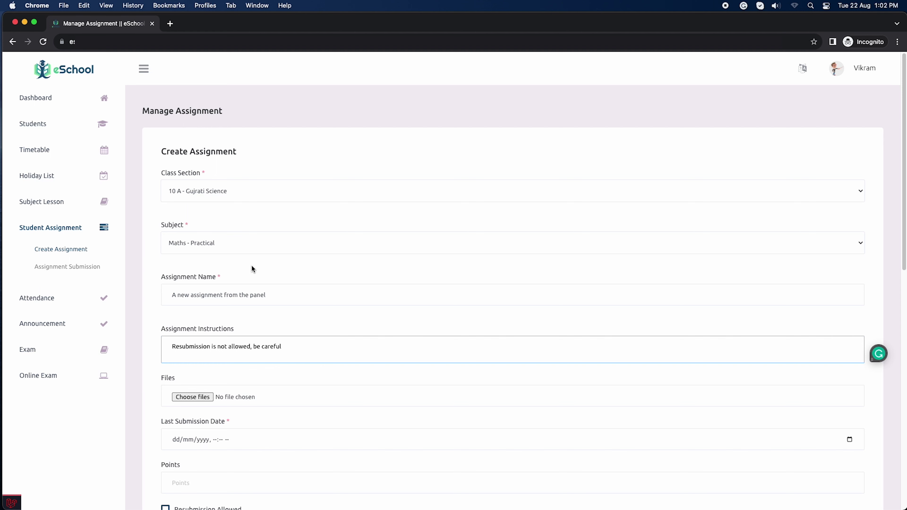
- Attach the file teacher.png from the Desktop to the assignment
scroll(243, 270, down, 5)
click(207, 213)
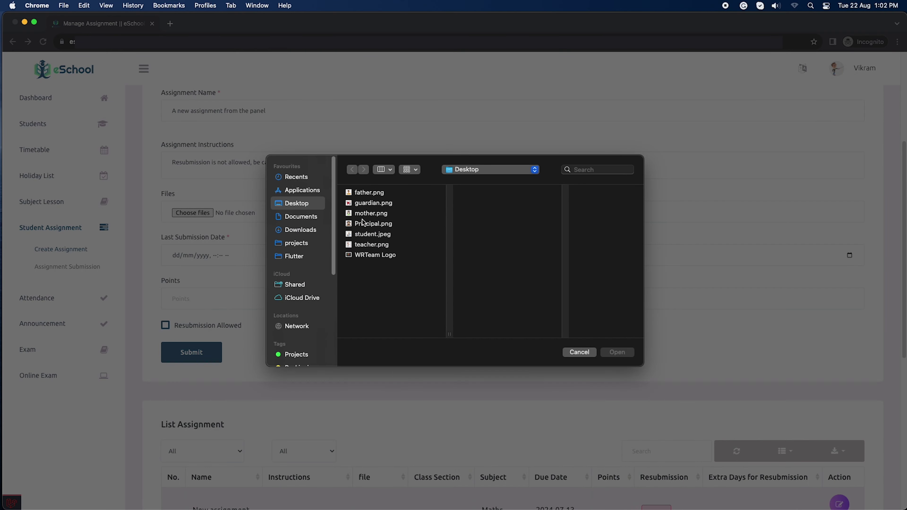
click(373, 245)
click(617, 352)
- Submit the assignment with a last submission date of 23/08/2023, 01:02 PM and 10 points
click(260, 255)
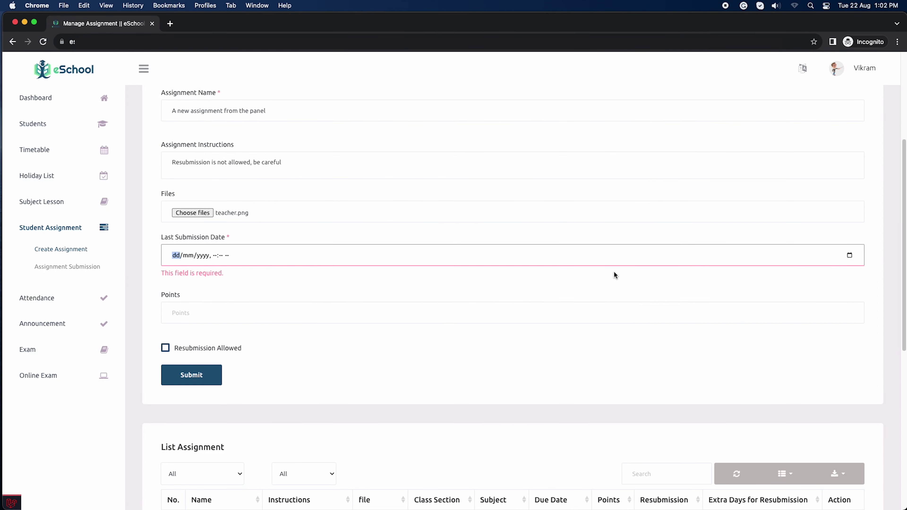
click(850, 255)
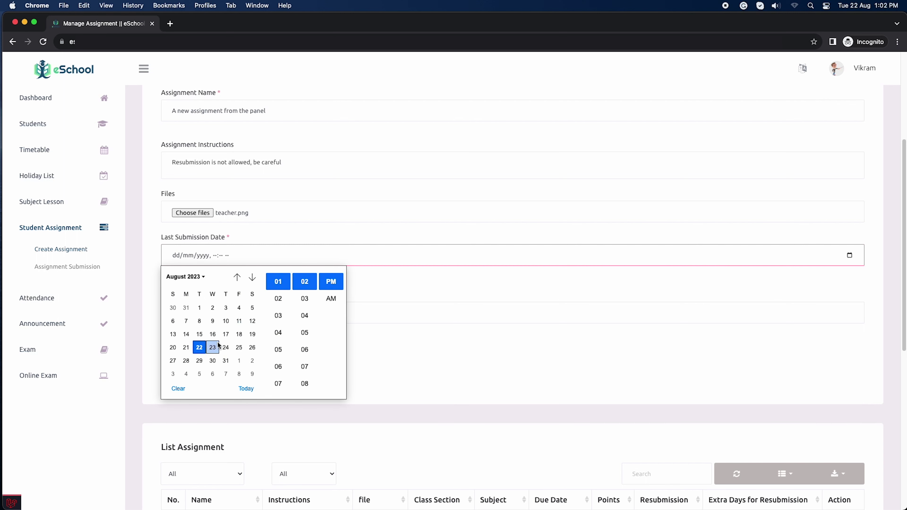
click(212, 348)
click(412, 314)
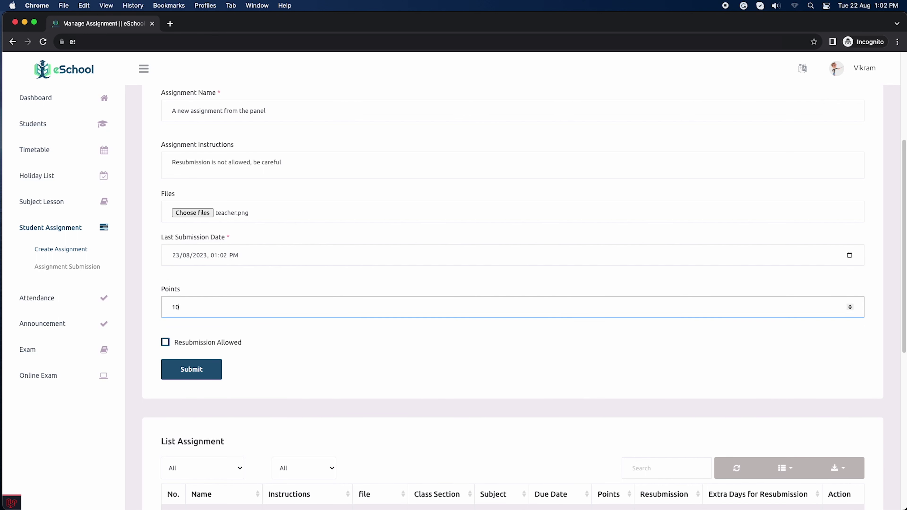
click(187, 368)
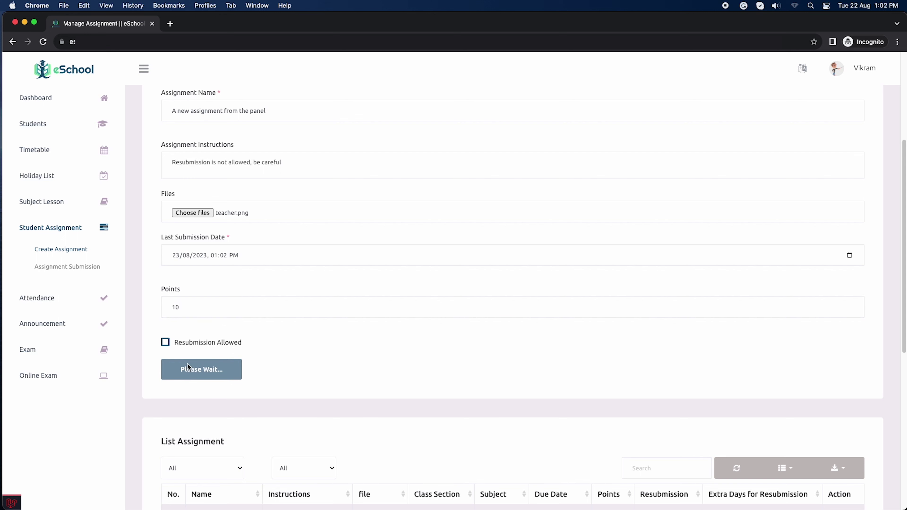
- Find the new assignment in the assignment list, view its edit form and close it without changes
scroll(325, 352, down, 5)
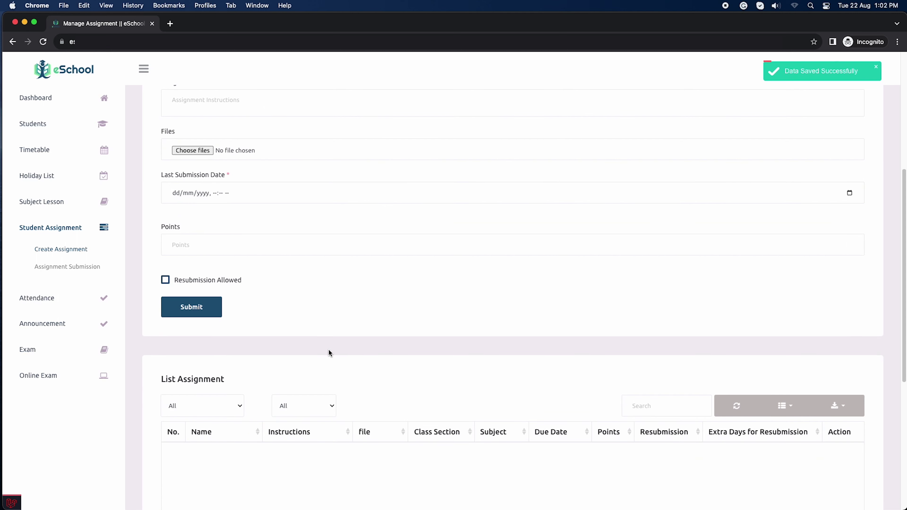
scroll(330, 353, down, 2)
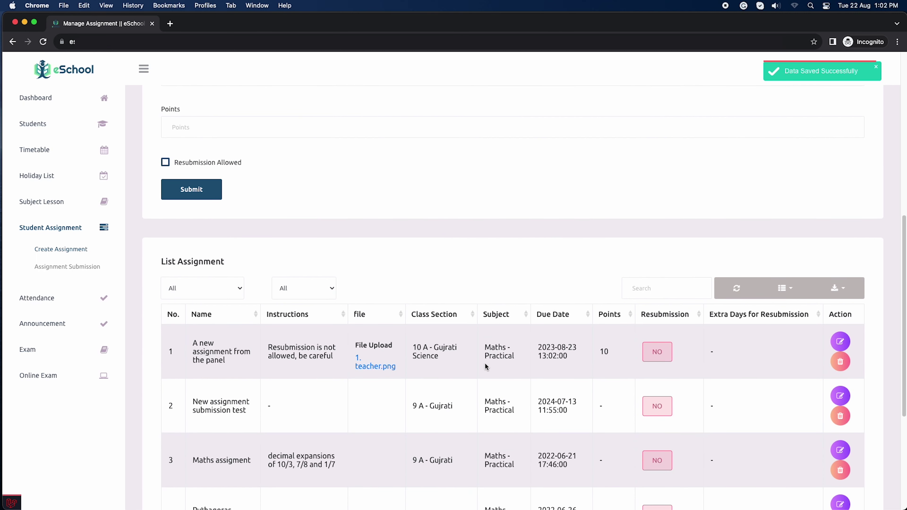
click(839, 342)
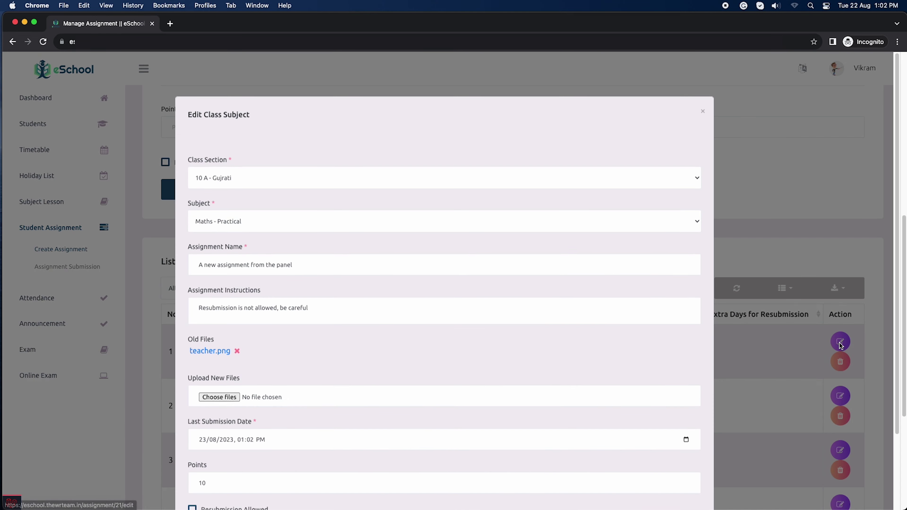
click(704, 115)
scroll(648, 254, down, 2)
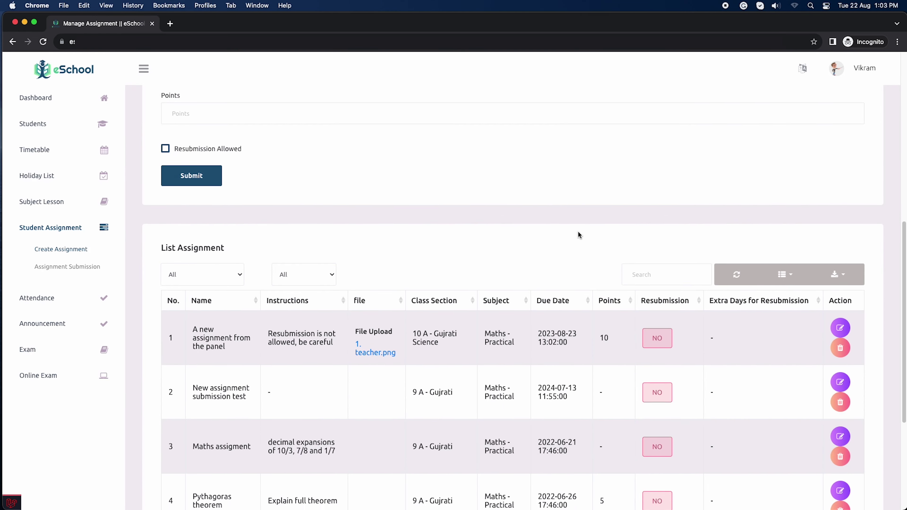
- Filter the assignment list by subject Maths - Practical and class 10 A - Gujrati Science
click(205, 260)
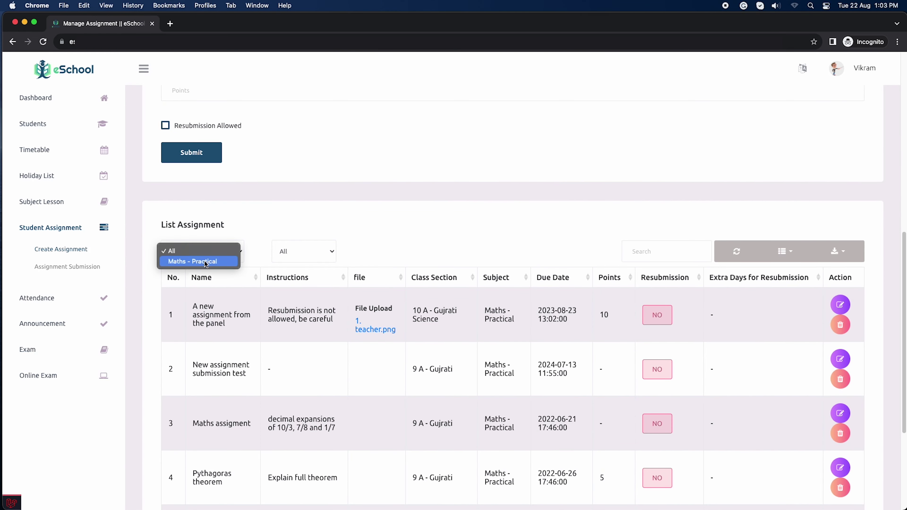
click(205, 263)
click(315, 256)
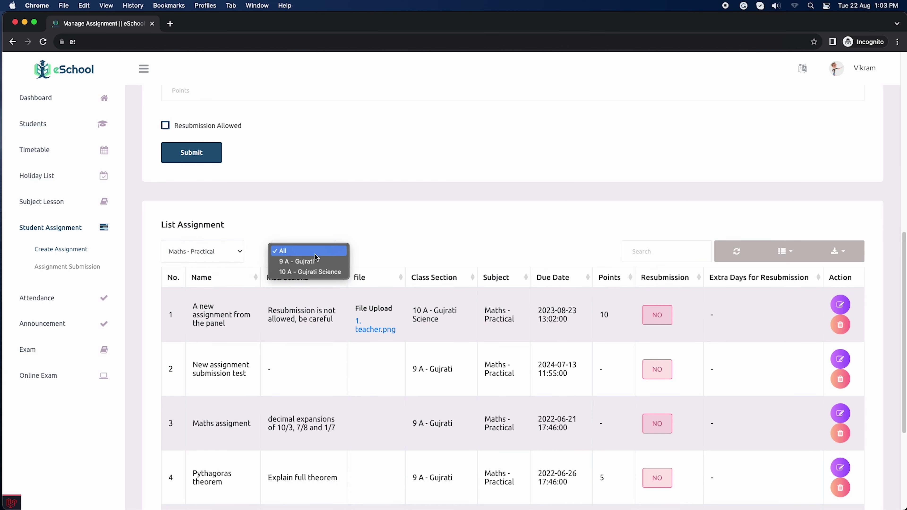
click(310, 272)
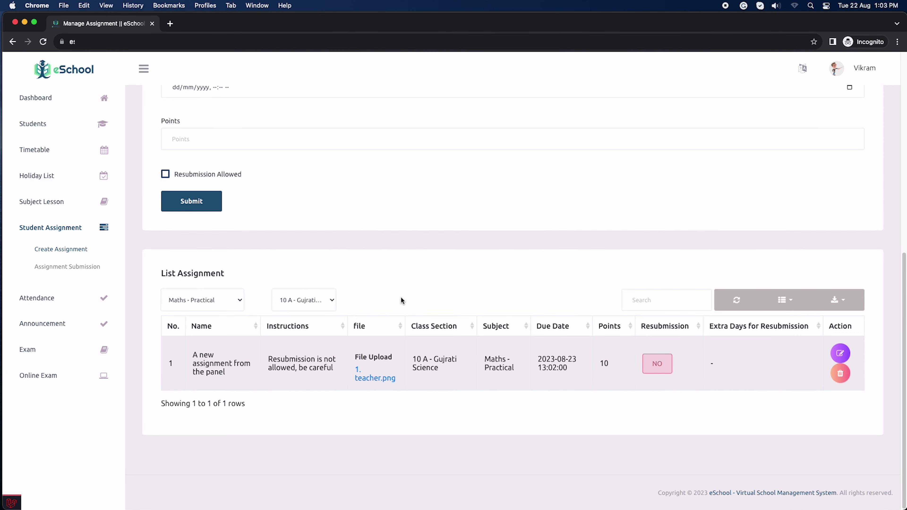
- Switch to the Simulator and show the teacher app's assignments for class 10 - A Science (Gujrati)
key(super+Tab)
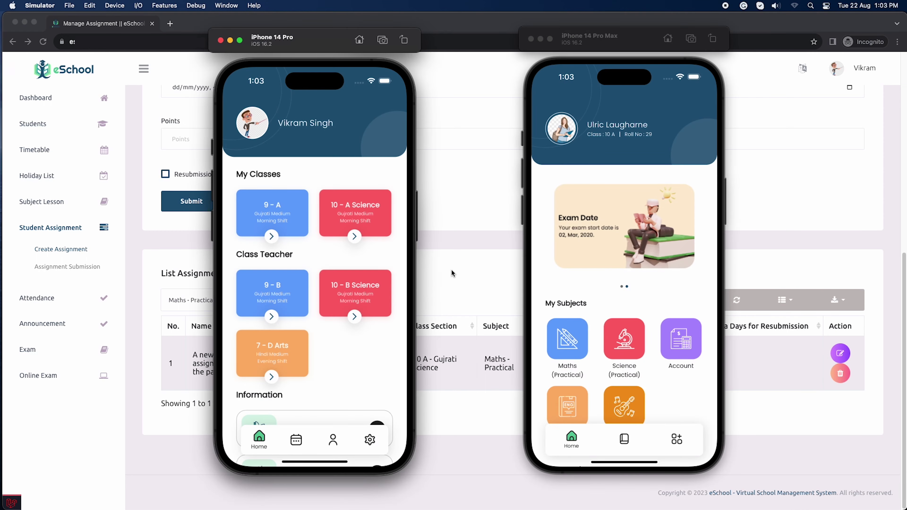
scroll(340, 294, down, 4)
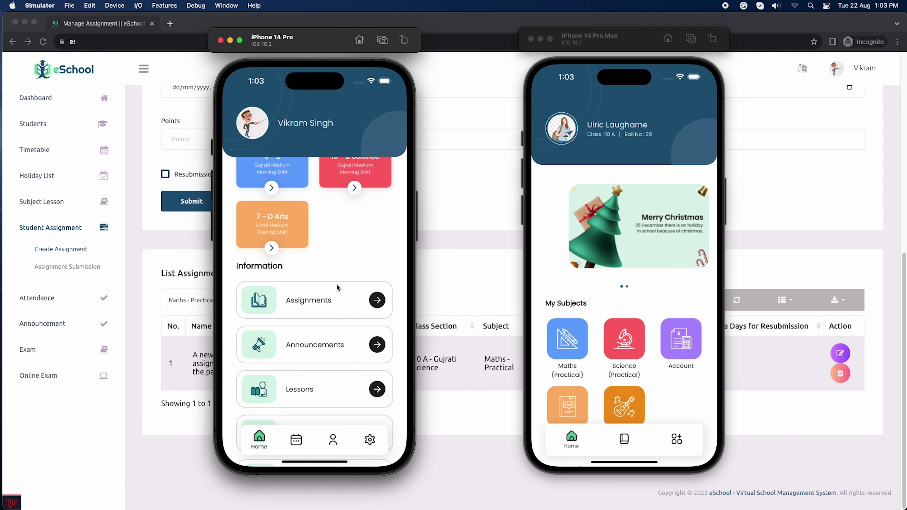
click(327, 297)
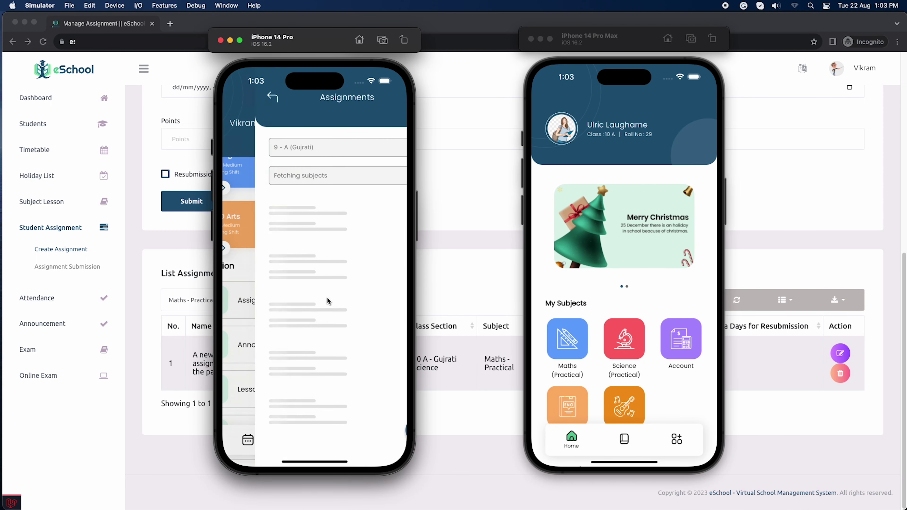
click(317, 148)
click(299, 168)
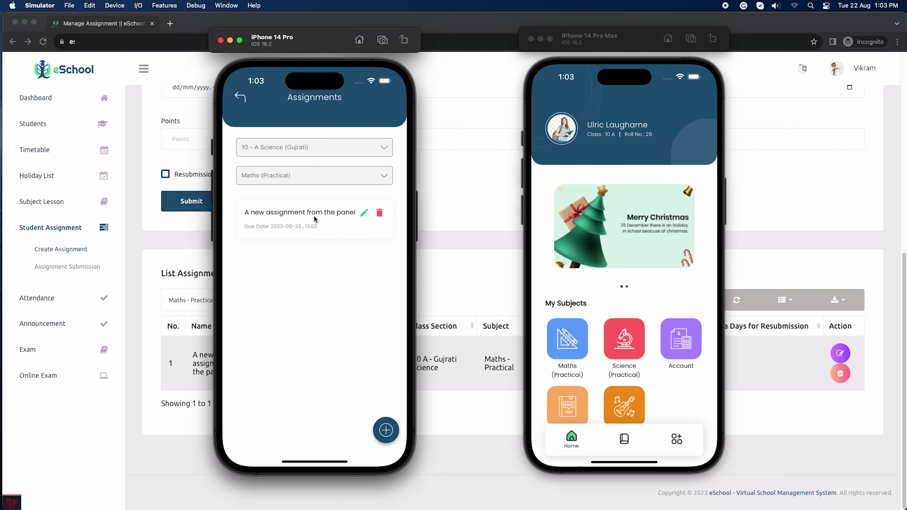
- Review the edit form of "A new assignment from the panel" in the teacher app and return to the list
click(365, 212)
scroll(350, 240, down, 5)
drag(354, 201, 349, 372)
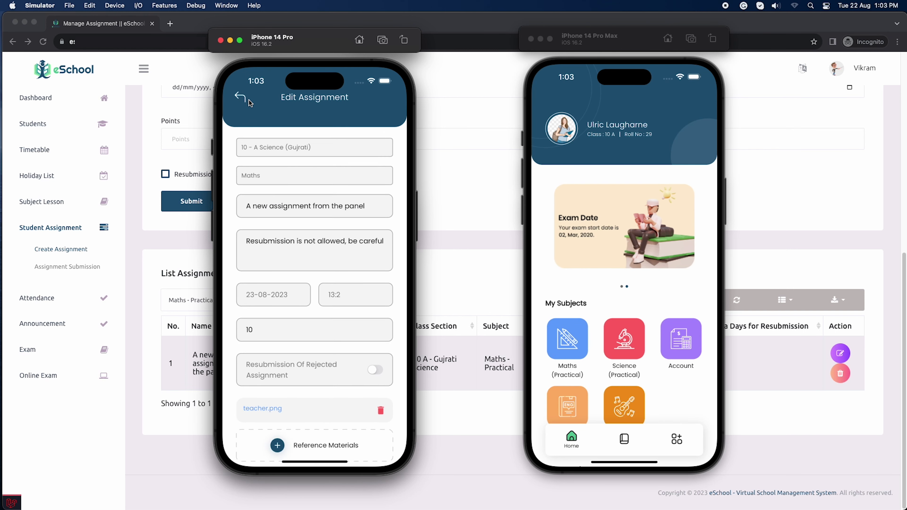
click(240, 97)
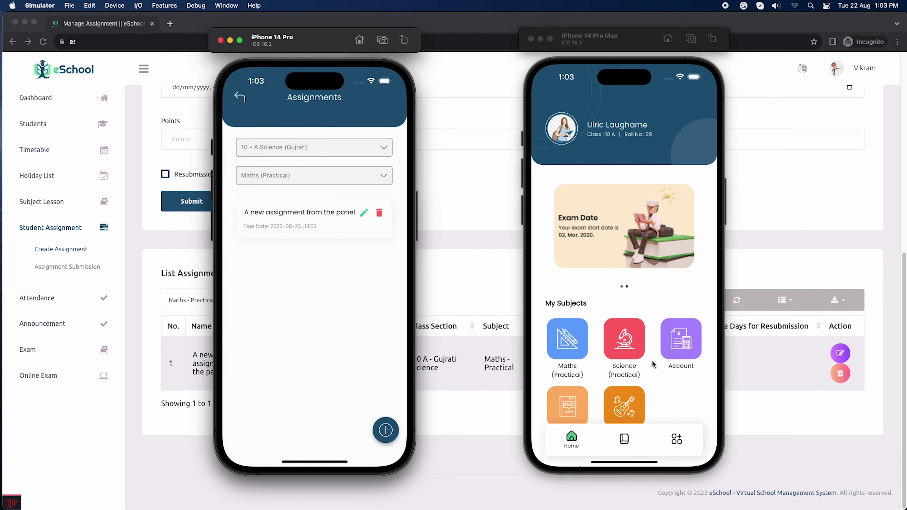
- Filter the student app's assigned work by Maths (Practical), review the new assignment's details and return to the list
click(625, 438)
click(589, 149)
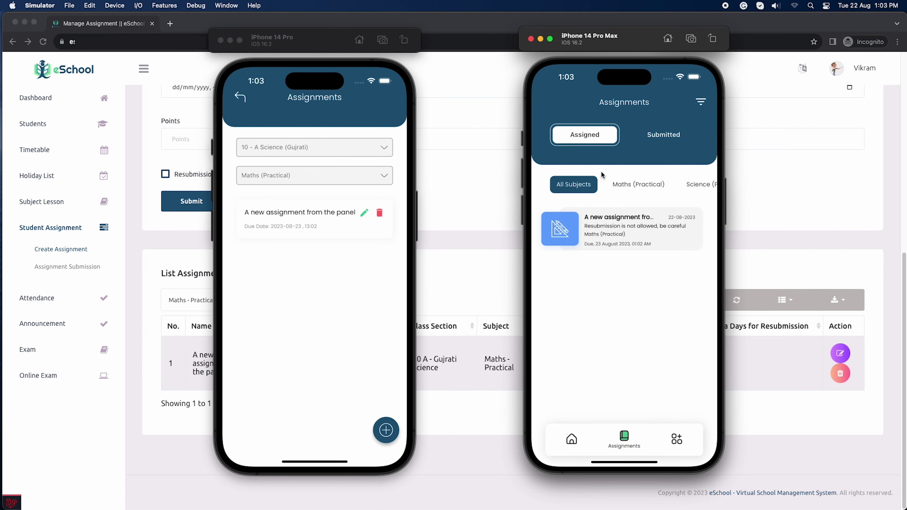
click(635, 189)
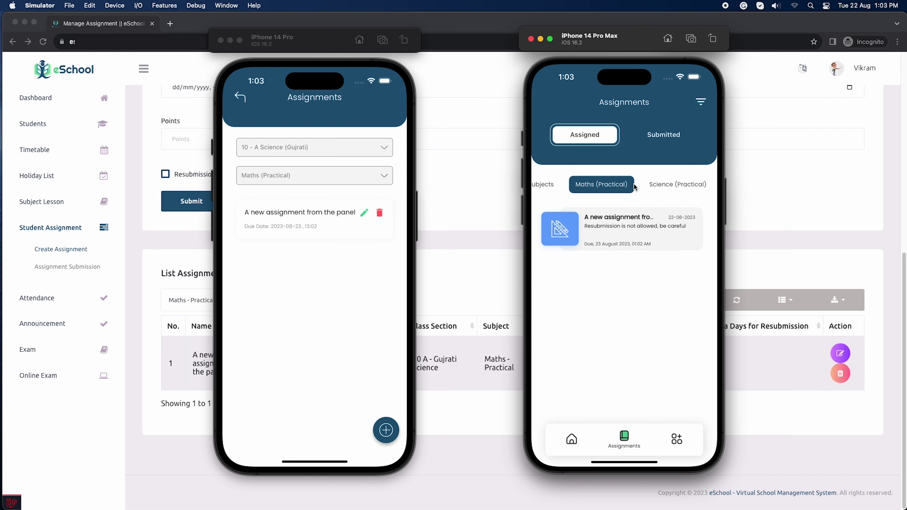
click(629, 221)
scroll(630, 283, down, 3)
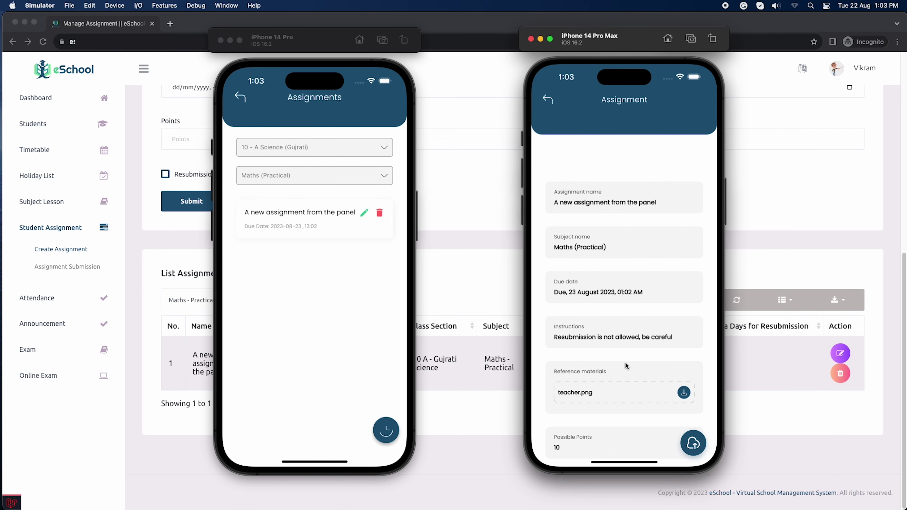
click(547, 100)
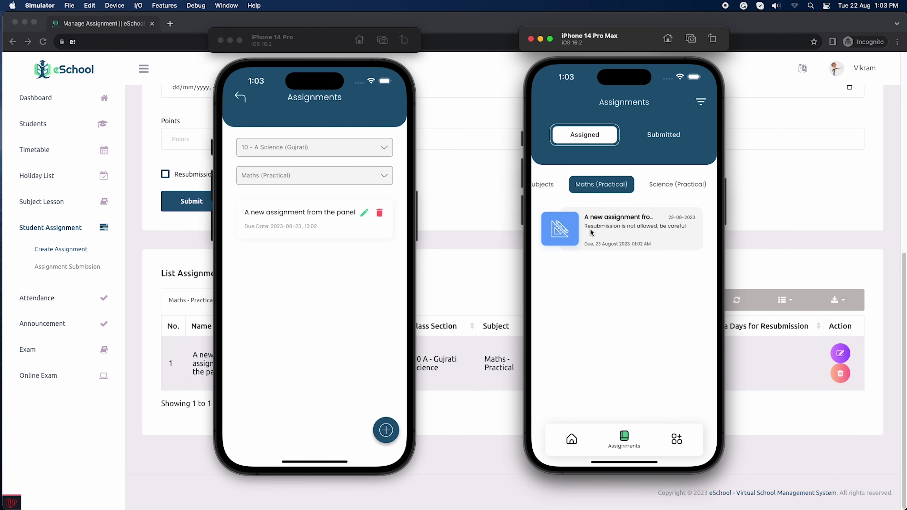
- Start a new assignment in the teacher app for class 10 - A Science (Gujrati)
click(387, 429)
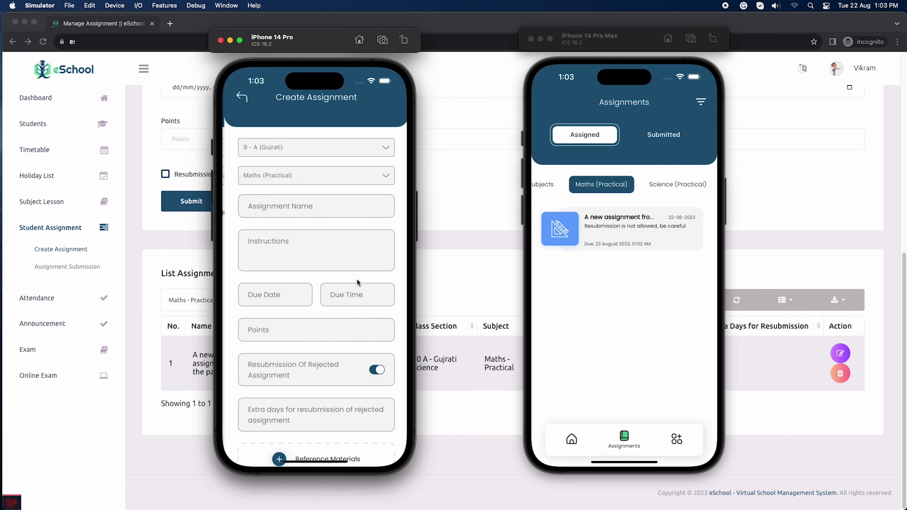
click(292, 147)
click(278, 169)
- Name the assignment "assignment from app" and enter the instructions "resubmission is allowed"
click(281, 202)
text(assignment from )
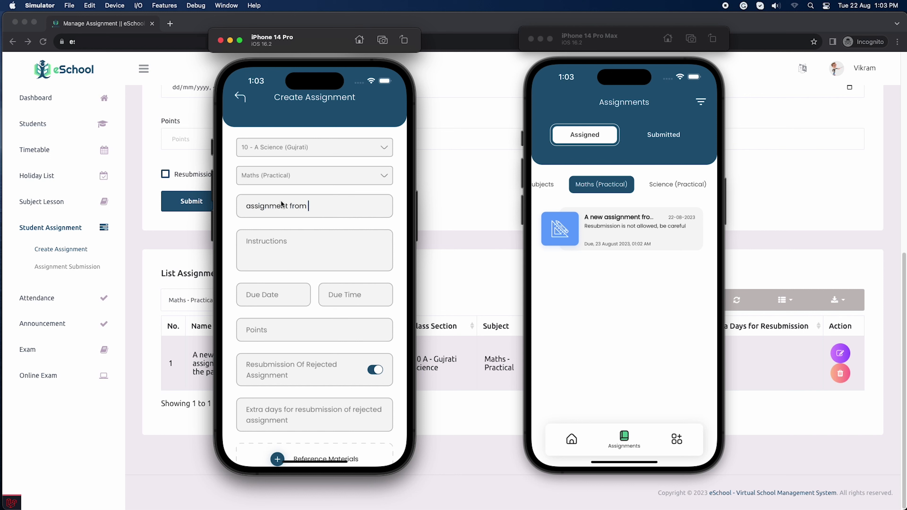
text(resubmission is allowed)
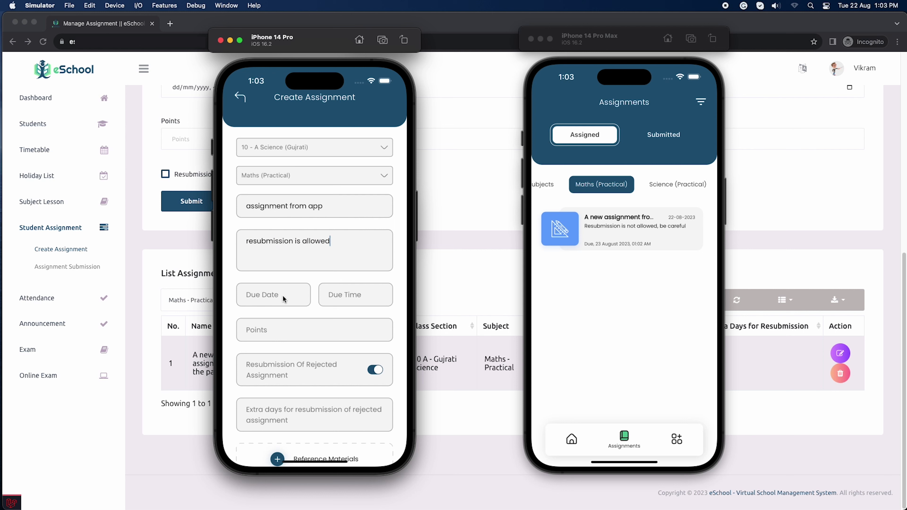
- Set the assignment's due date to 22-08-2023 and its due time to 2:03 PM
click(286, 298)
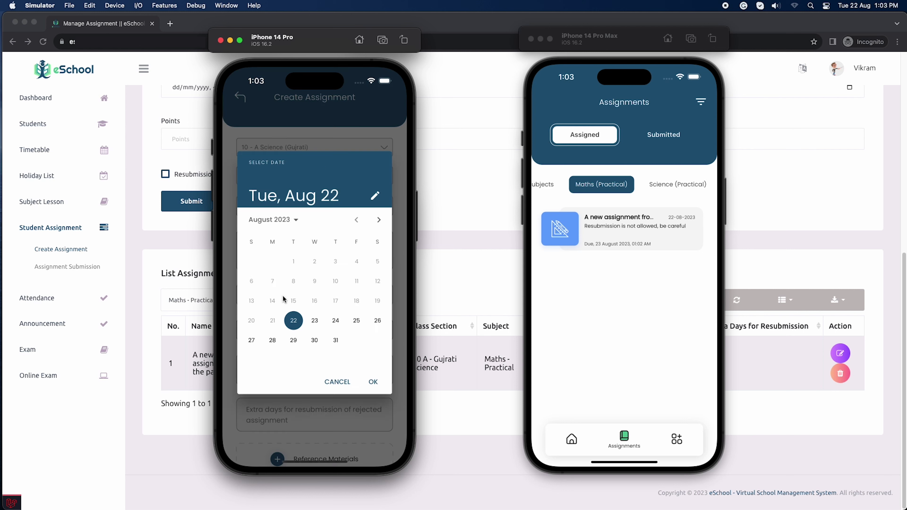
click(372, 382)
click(351, 295)
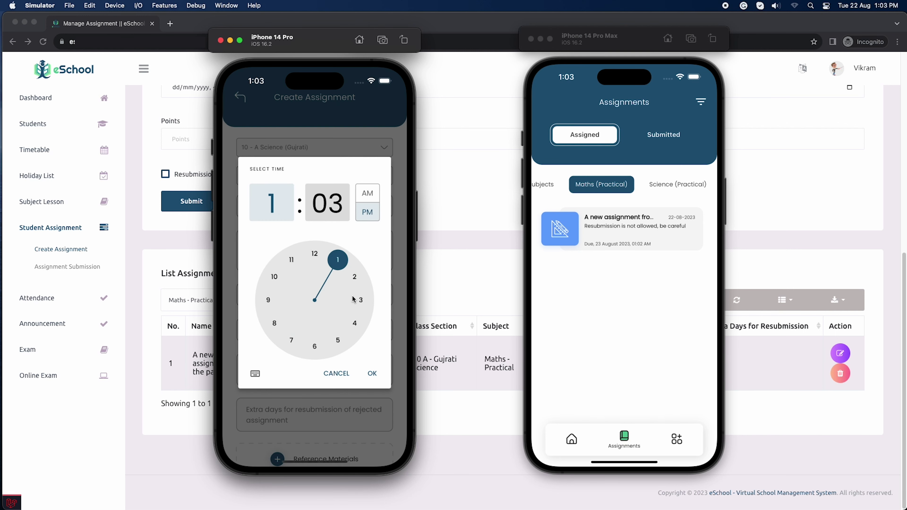
click(355, 279)
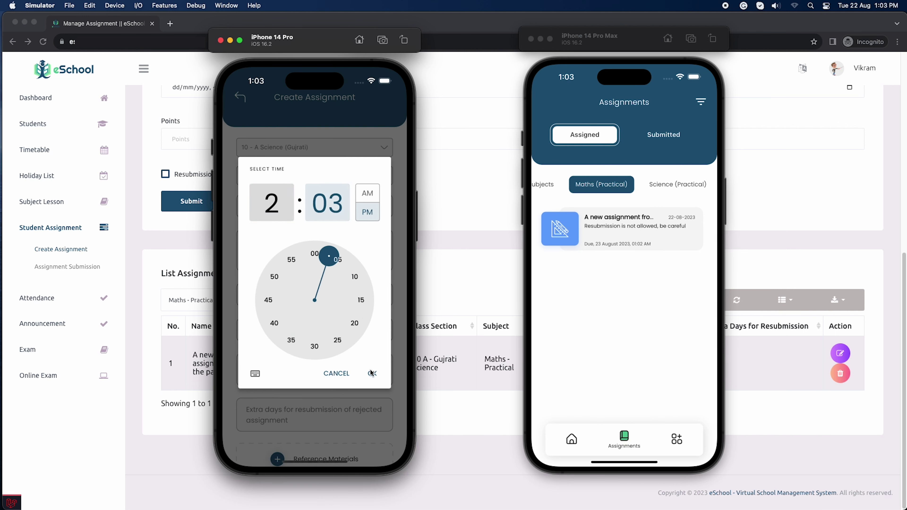
click(371, 373)
- Set the assignment's points to 5 and the extra days for resubmission of a rejected assignment to 2
scroll(324, 263, down, 3)
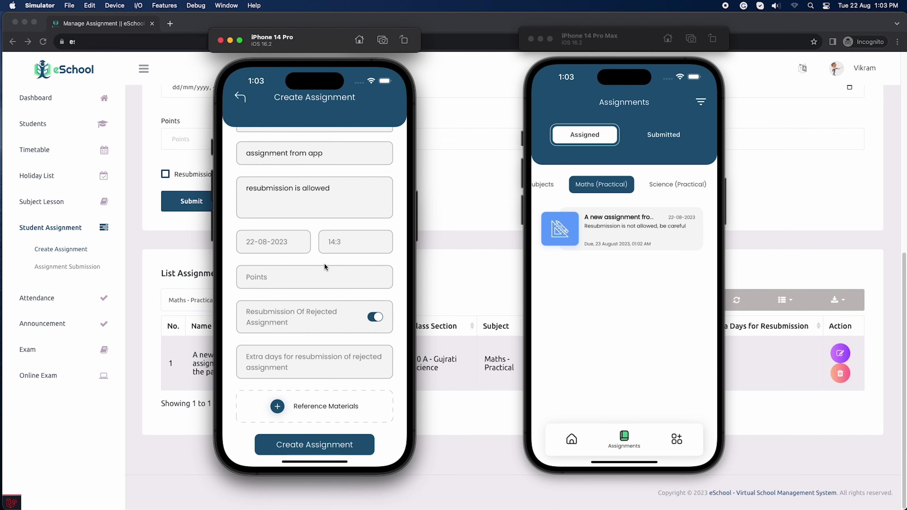
click(275, 278)
text(5)
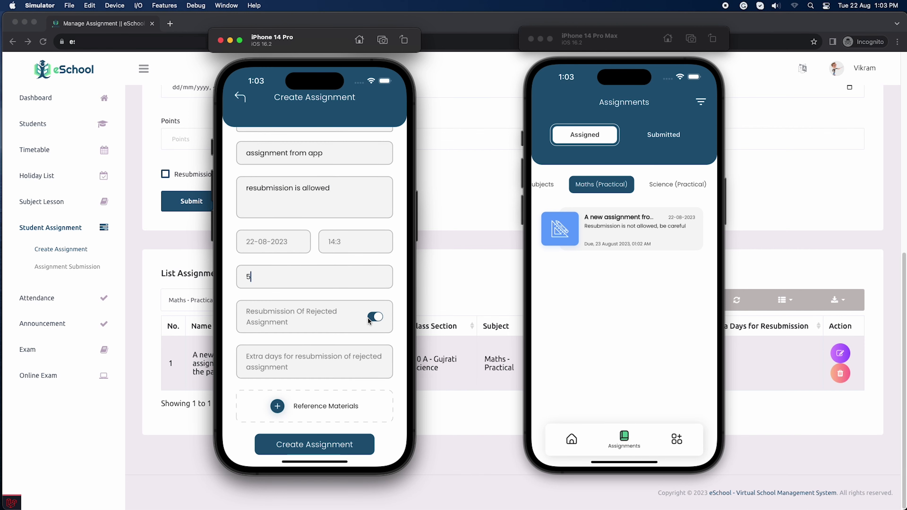
click(309, 353)
text(2)
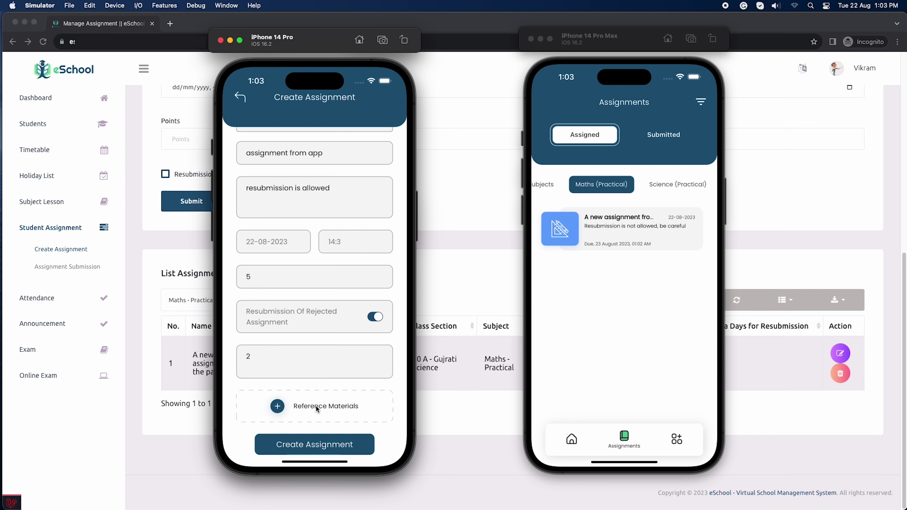
- Create the assignment in the teacher app and open "assignment from app" from the student app's all-subjects list
click(306, 440)
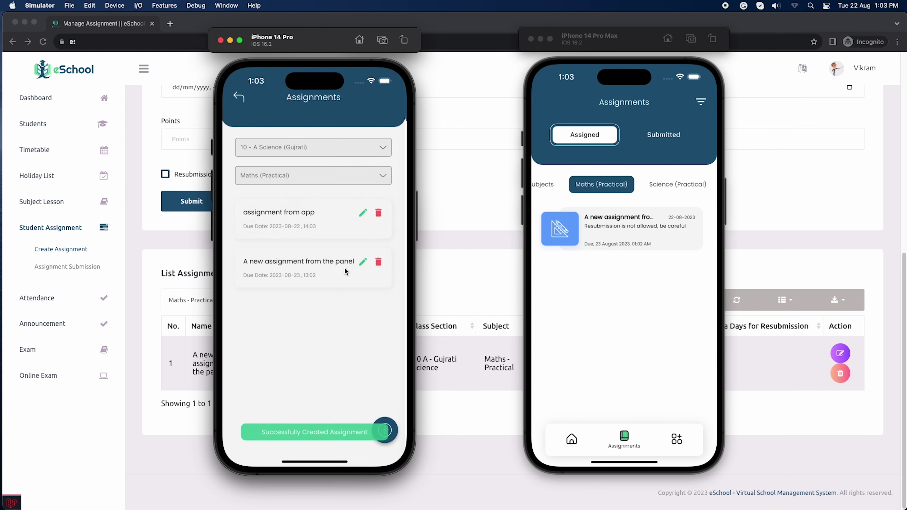
click(547, 184)
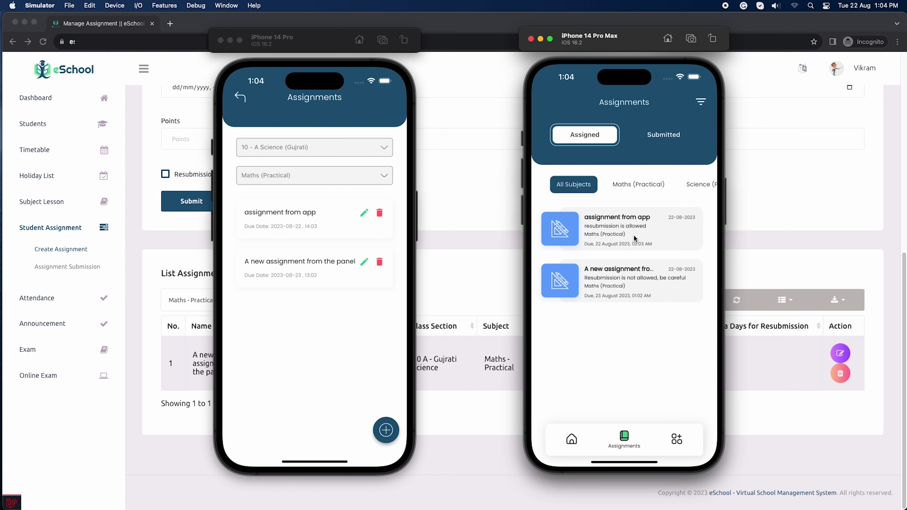
click(635, 239)
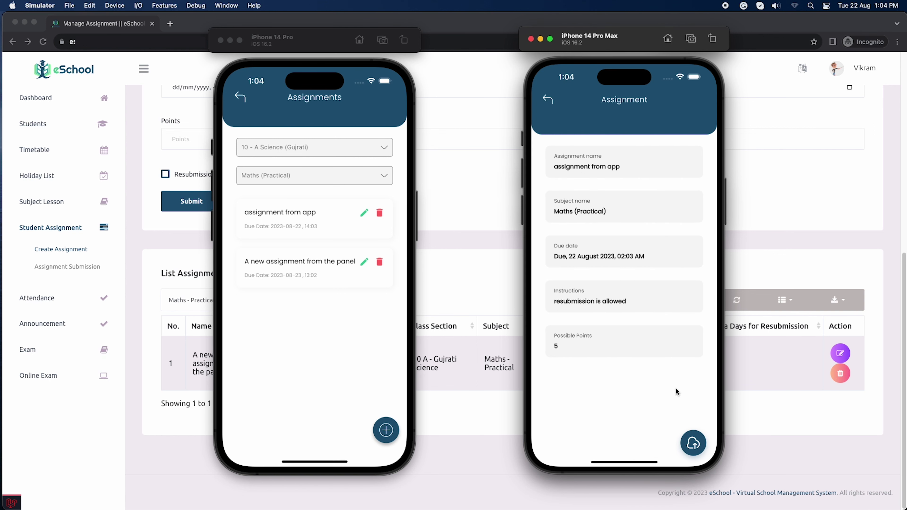
- Attach the Image file from the Eschool folder on the iPhone as the student's work for "assignment from app"
click(692, 444)
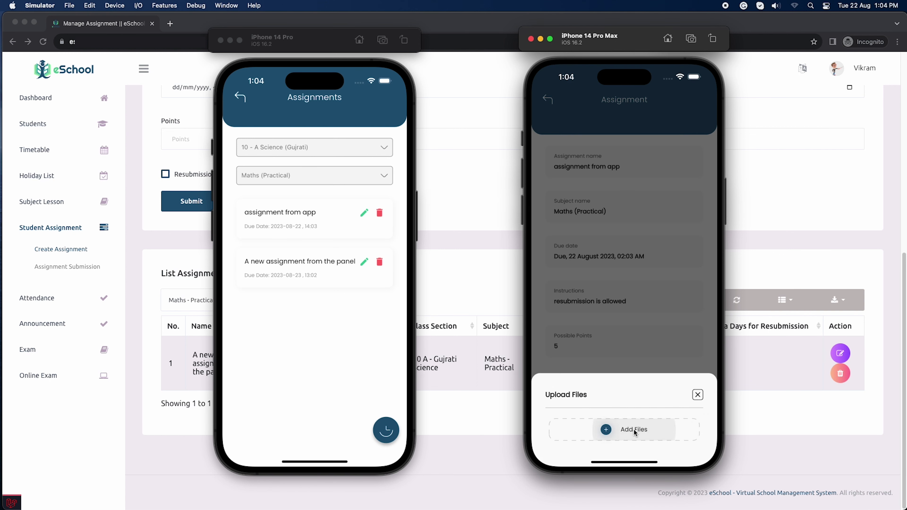
click(634, 429)
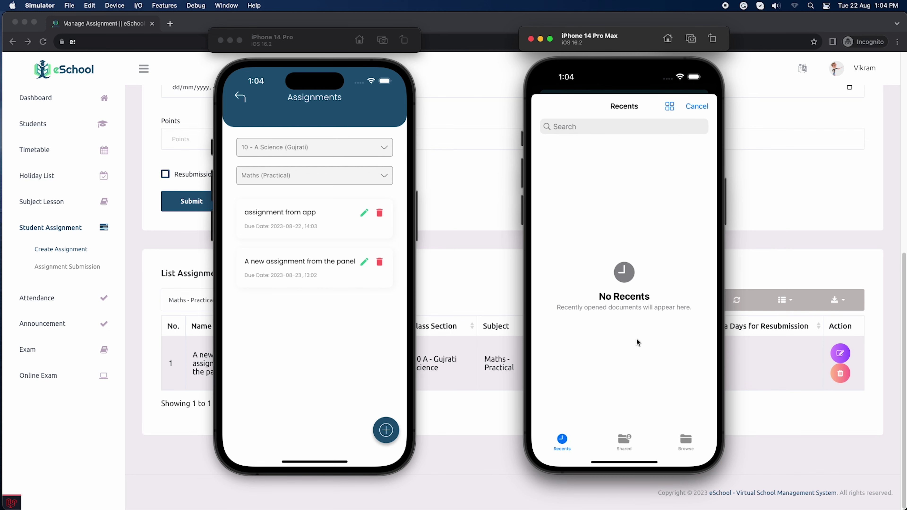
click(628, 432)
click(686, 441)
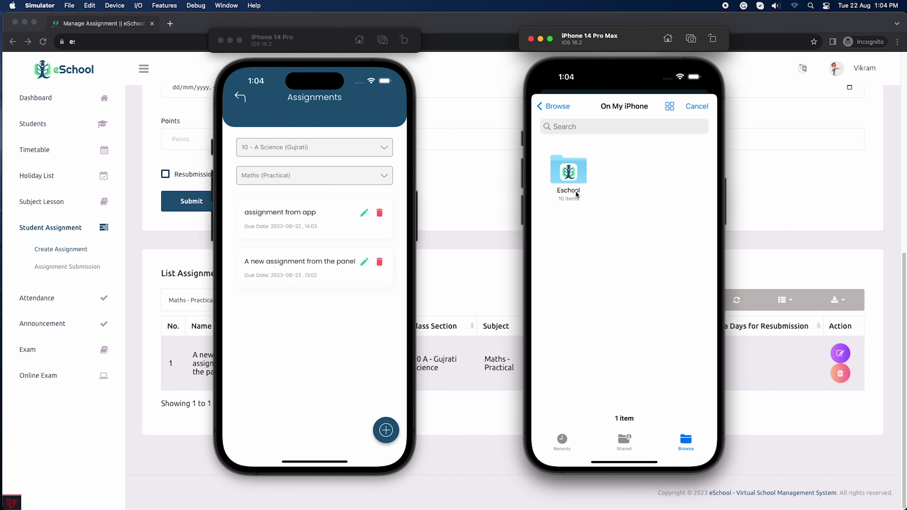
click(569, 175)
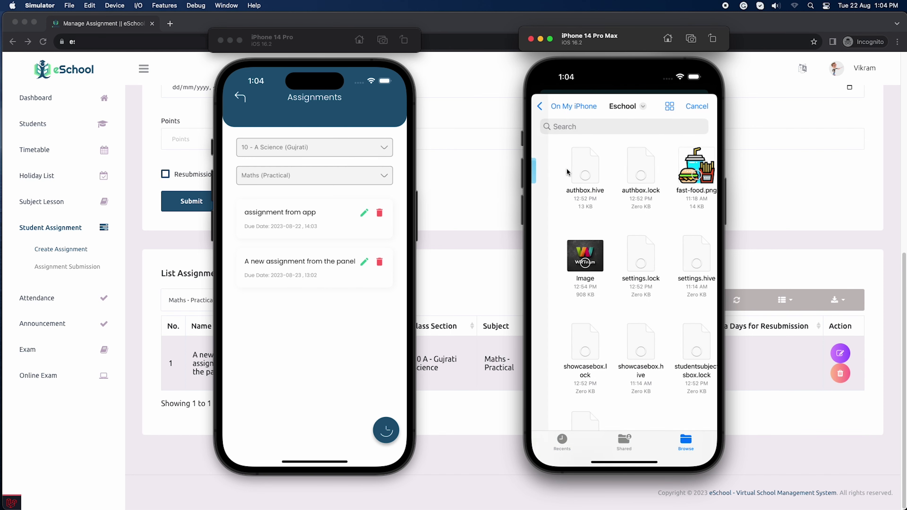
click(578, 257)
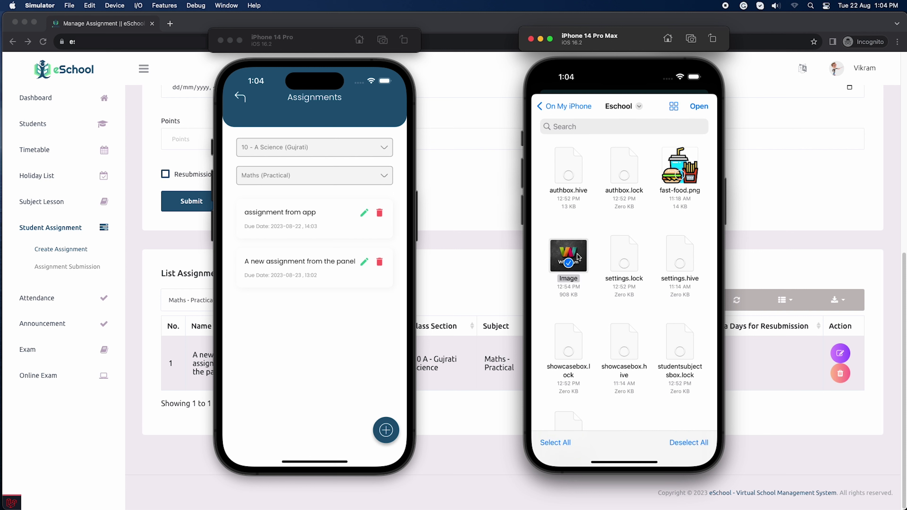
click(706, 107)
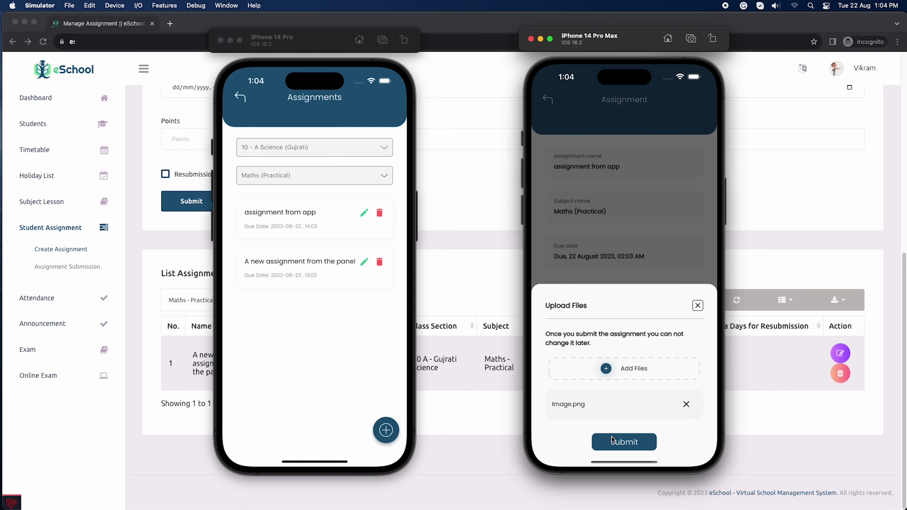
- Submit the attached work and show the submitted assignments in the student app
click(618, 442)
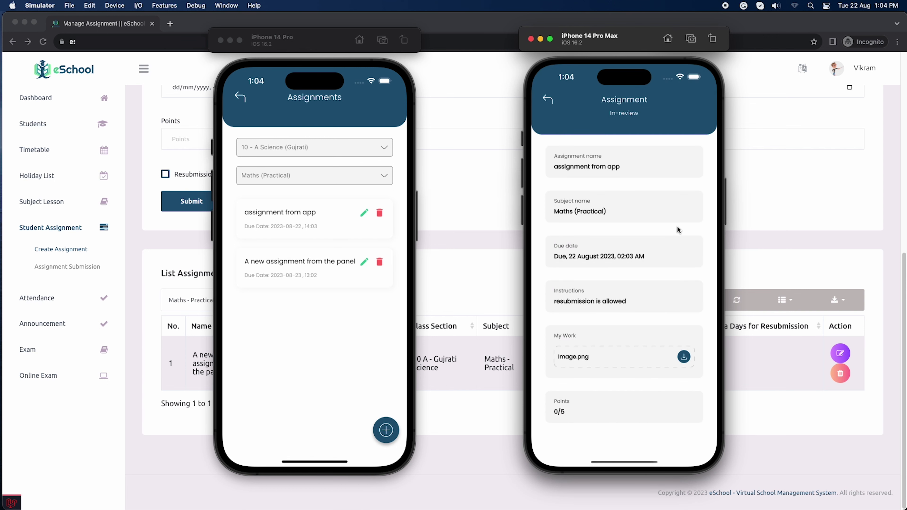
click(549, 100)
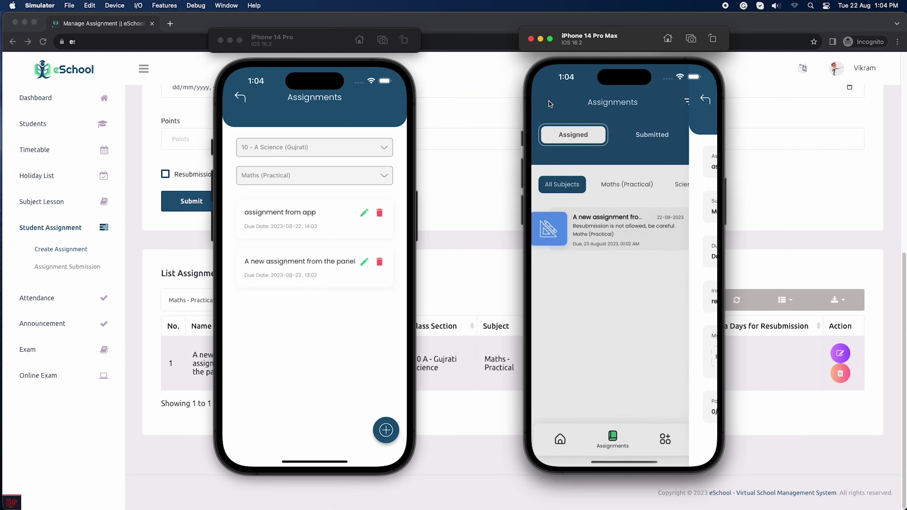
click(652, 141)
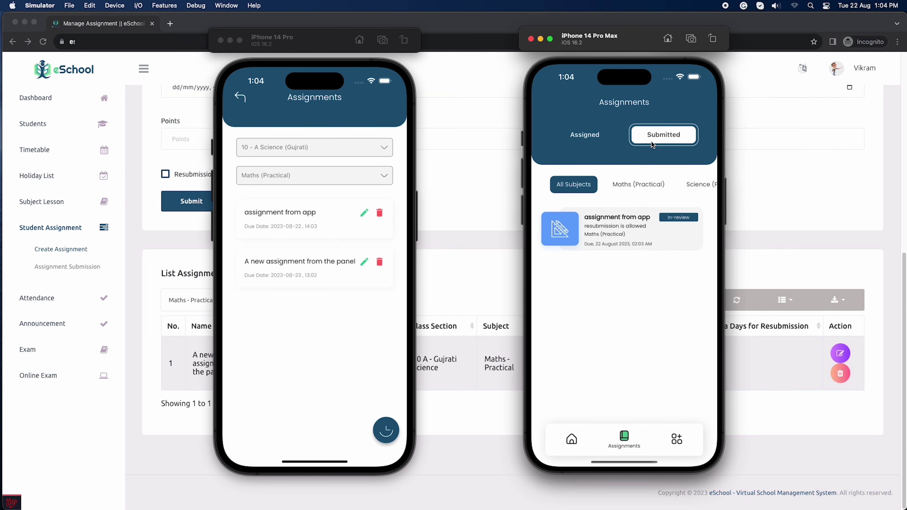
- Switch to the eSchool web panel in Chrome, list the assignment submissions and view the submitted Image.png
click(773, 210)
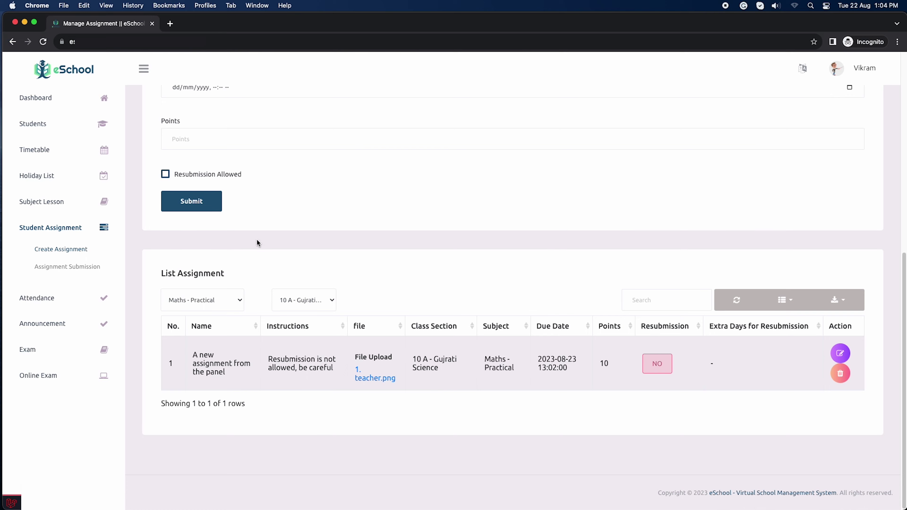
scroll(143, 257, up, 1)
click(70, 269)
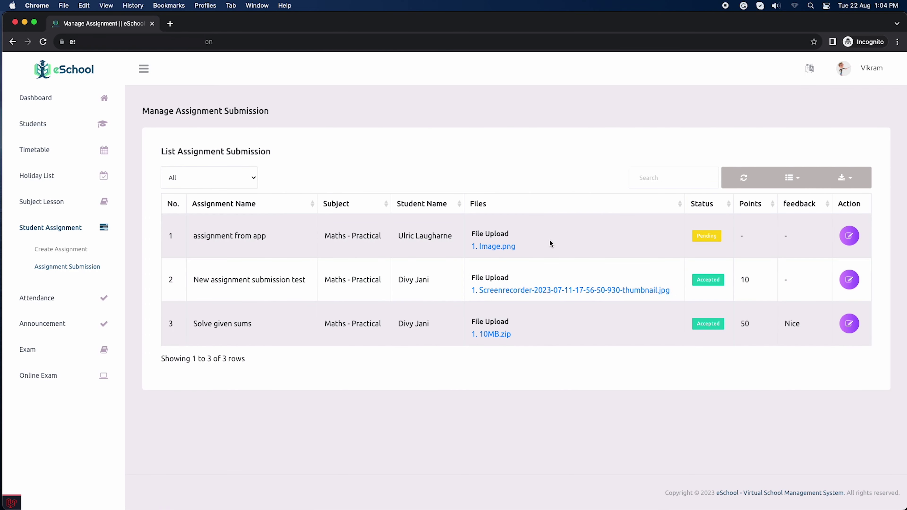
click(480, 246)
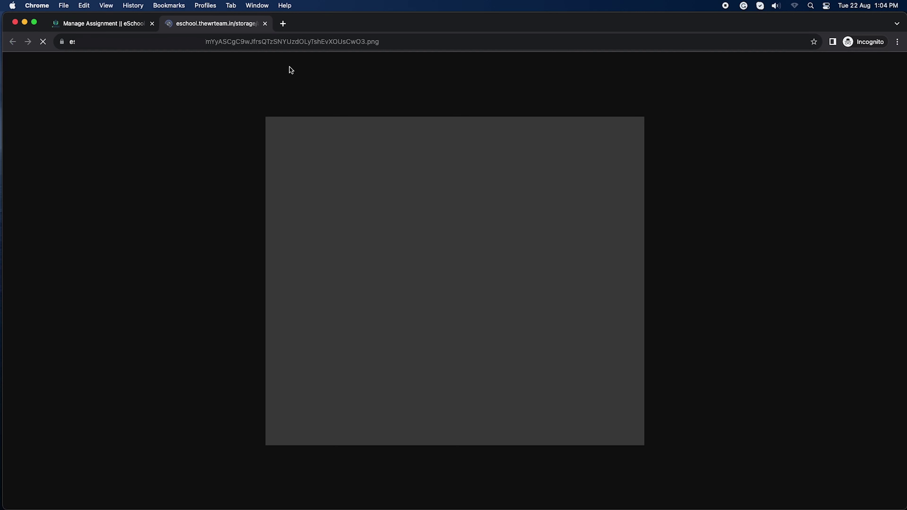
click(266, 24)
- Accept the submission for "assignment from app" with 4 points and the feedback "Nice work"
click(854, 237)
scroll(431, 289, down, 2)
click(205, 310)
scroll(269, 318, down, 2)
click(254, 318)
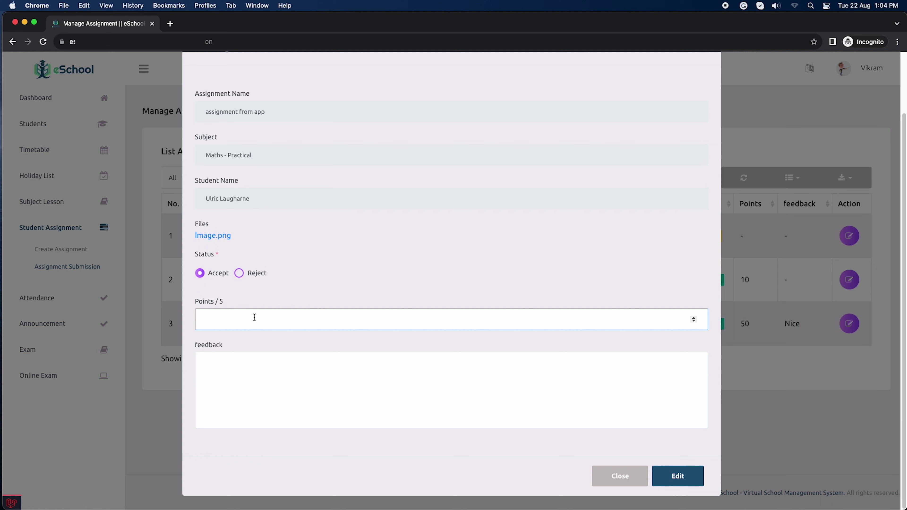
click(271, 367)
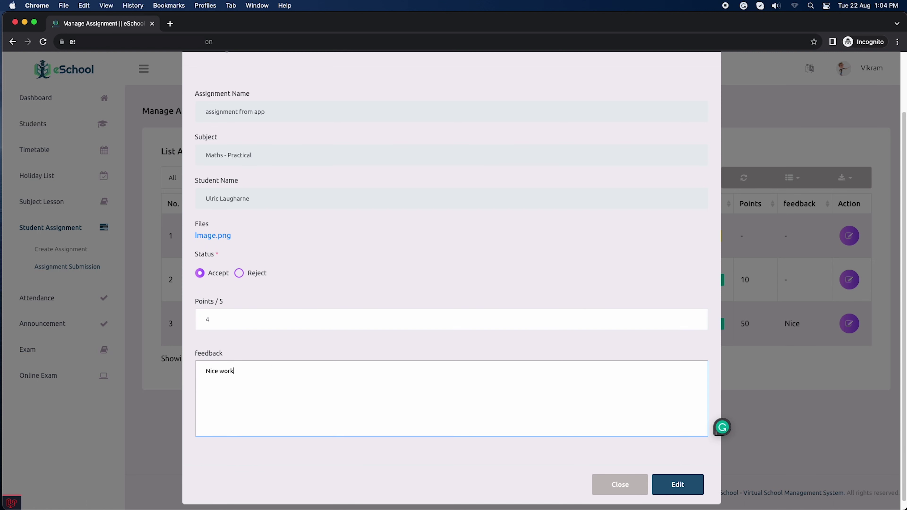
click(667, 486)
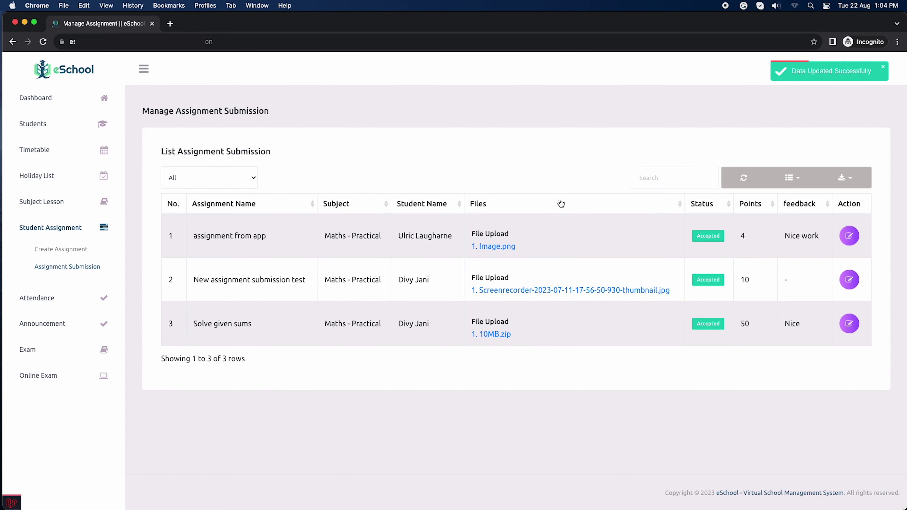
- Switch to the student app in Simulator and examine the graded "assignment from app" under Maths (Practical)
key(super+Tab)
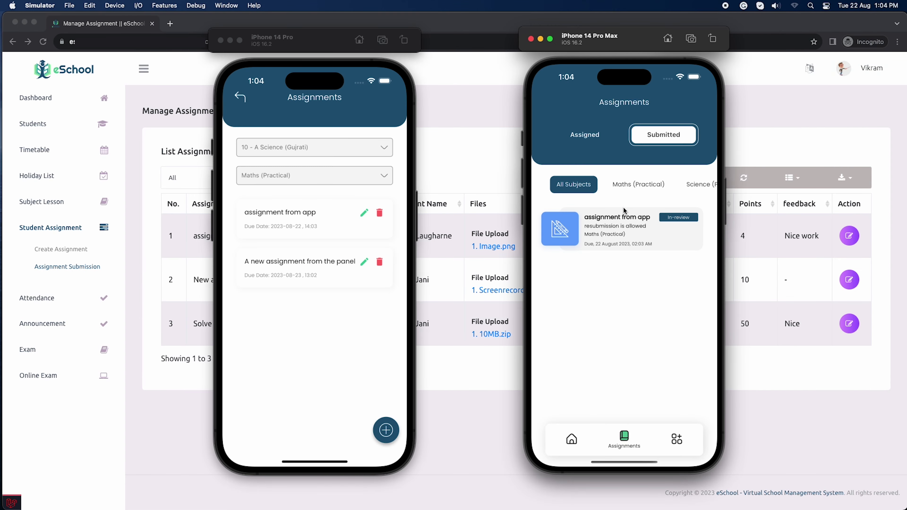
click(632, 188)
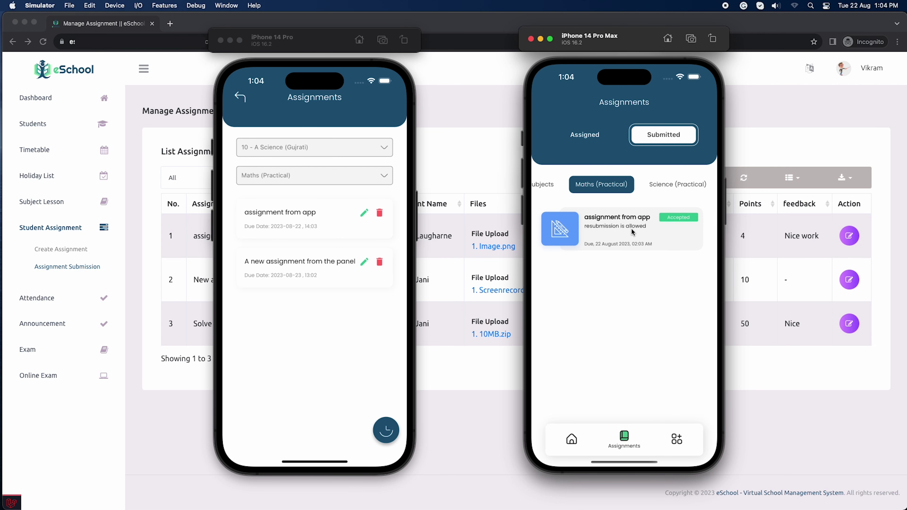
click(631, 234)
scroll(635, 255, down, 5)
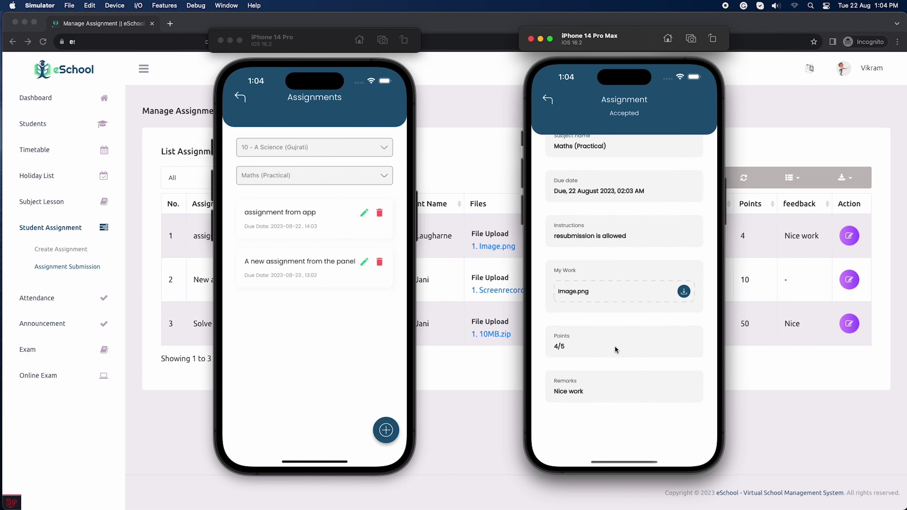
scroll(607, 232, up, 5)
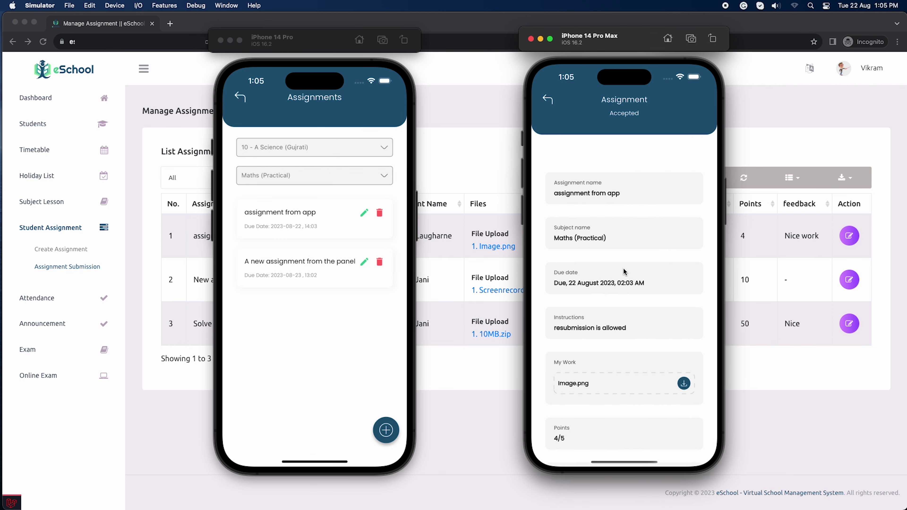
click(549, 101)
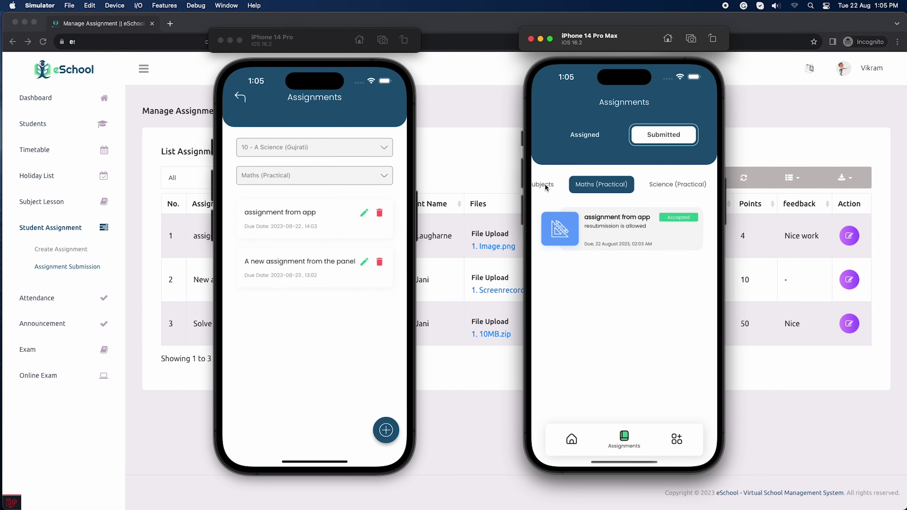
- Open "A new assignment from the panel" from the student's assigned list and review its details
click(546, 186)
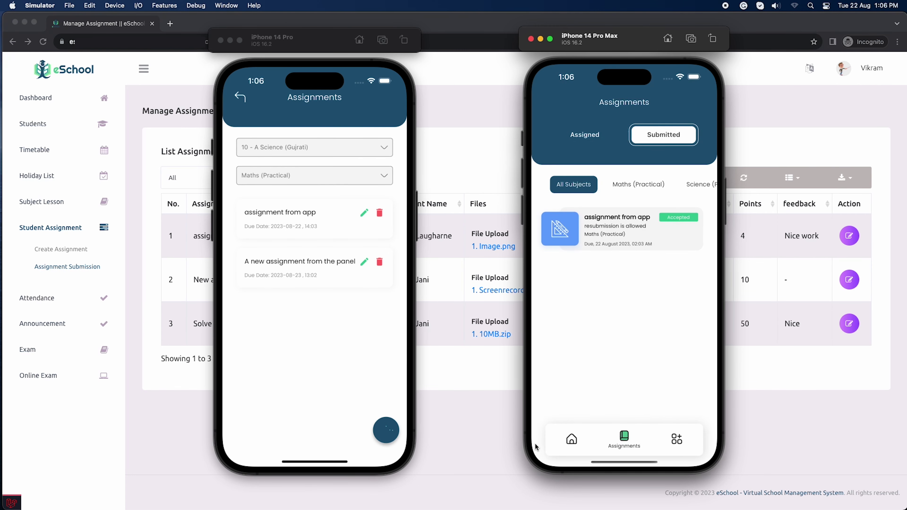
click(594, 138)
click(650, 230)
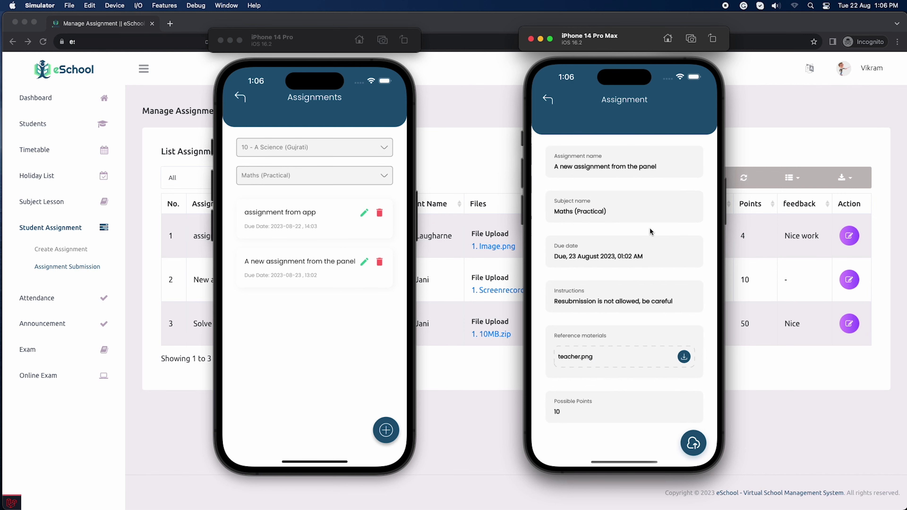
scroll(648, 250, down, 3)
- Attach fast-food.png from the Eschool folder as the student's work for "A new assignment from the panel"
click(697, 442)
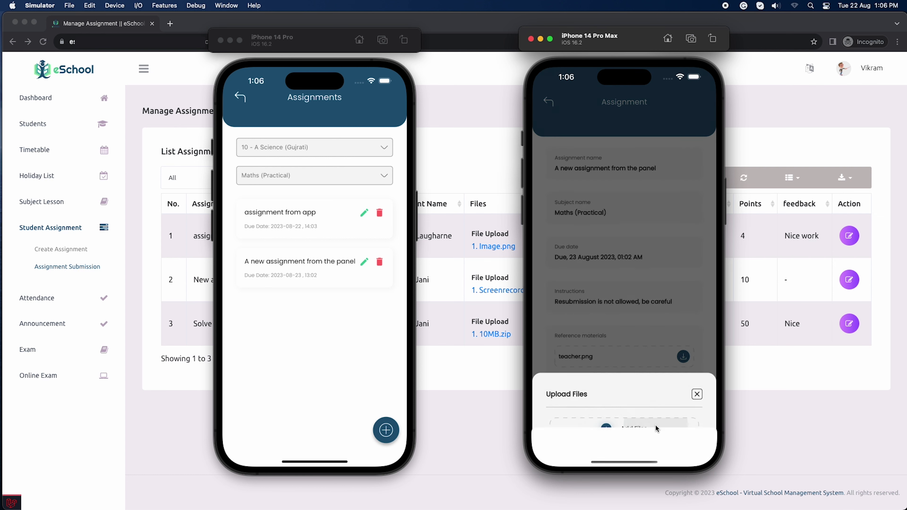
click(656, 425)
click(587, 196)
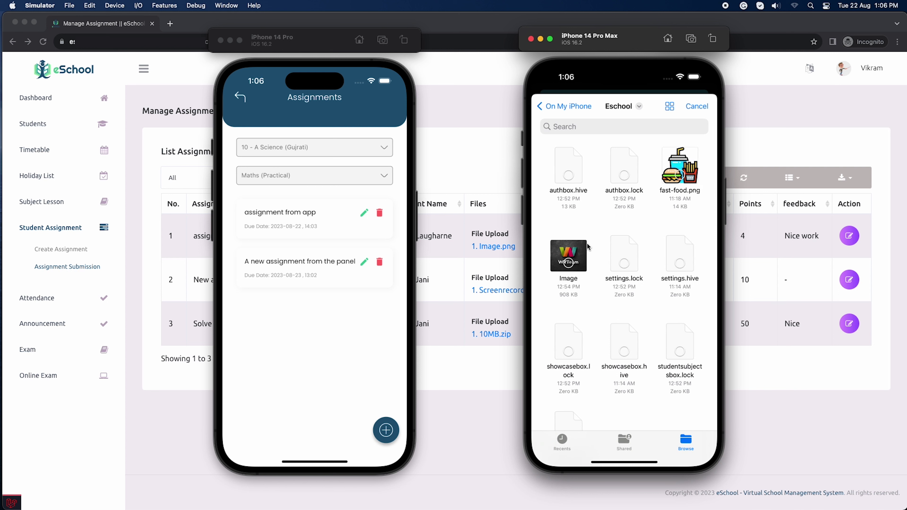
click(679, 168)
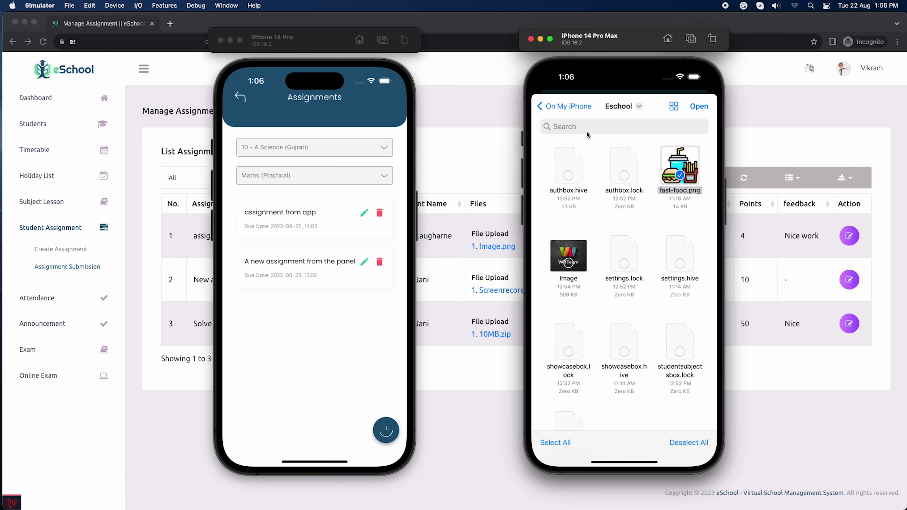
click(698, 107)
- Submit the fast-food.png work and check both the submission details and the student's submitted assignments list
click(641, 441)
drag(657, 394, 629, 239)
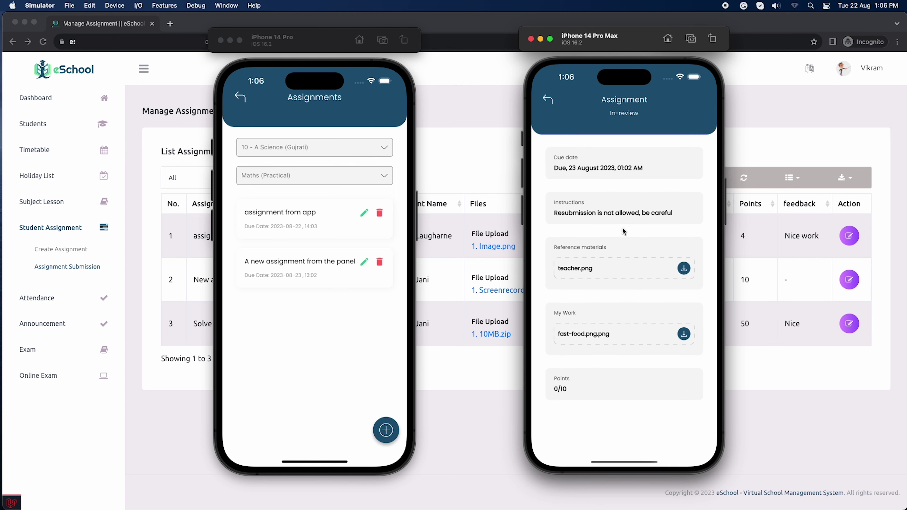
click(548, 99)
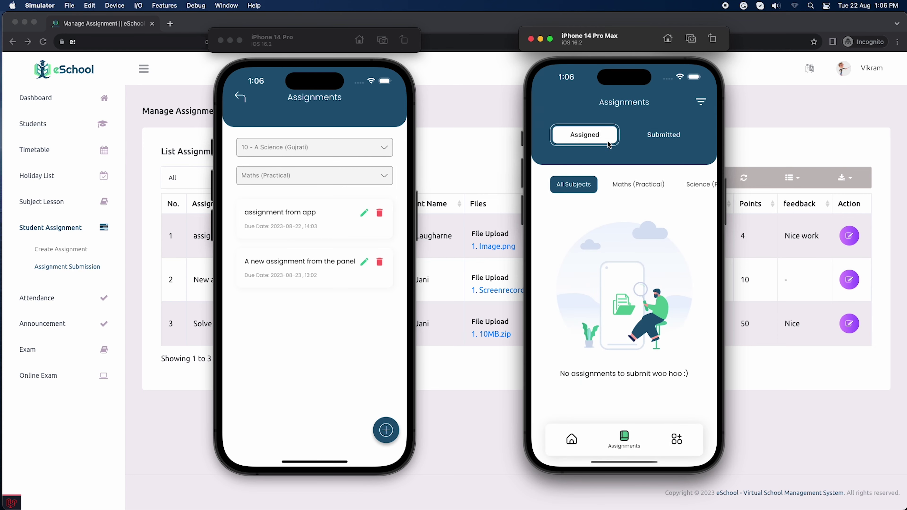
click(673, 137)
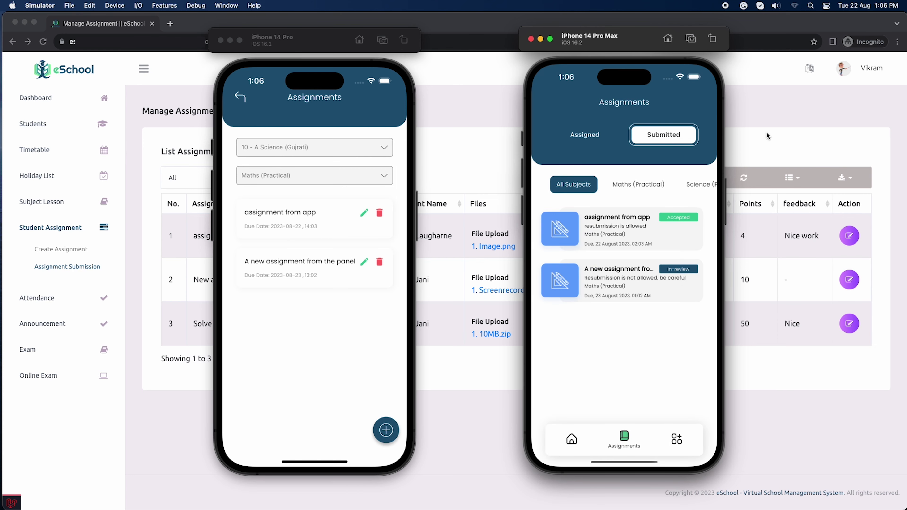
- In the refreshed web panel submission list, reject the work for "A new assignment from the panel" with 0 points and the feedback "Not good"
click(767, 135)
click(744, 178)
click(839, 239)
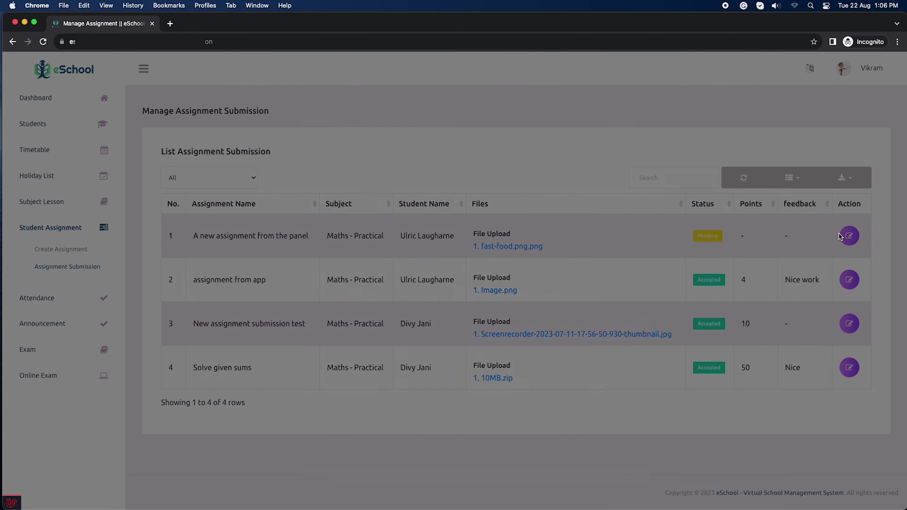
scroll(401, 269, down, 3)
click(239, 265)
click(240, 309)
text(0)
click(243, 370)
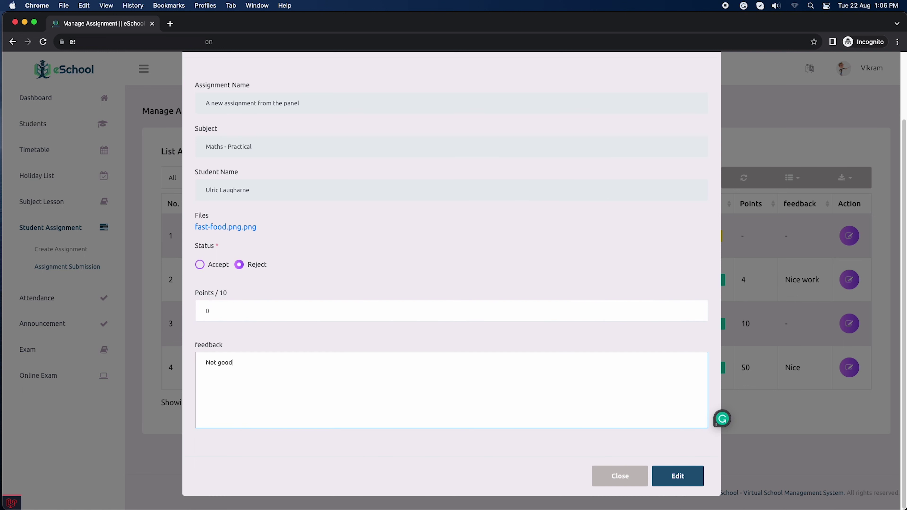
click(694, 481)
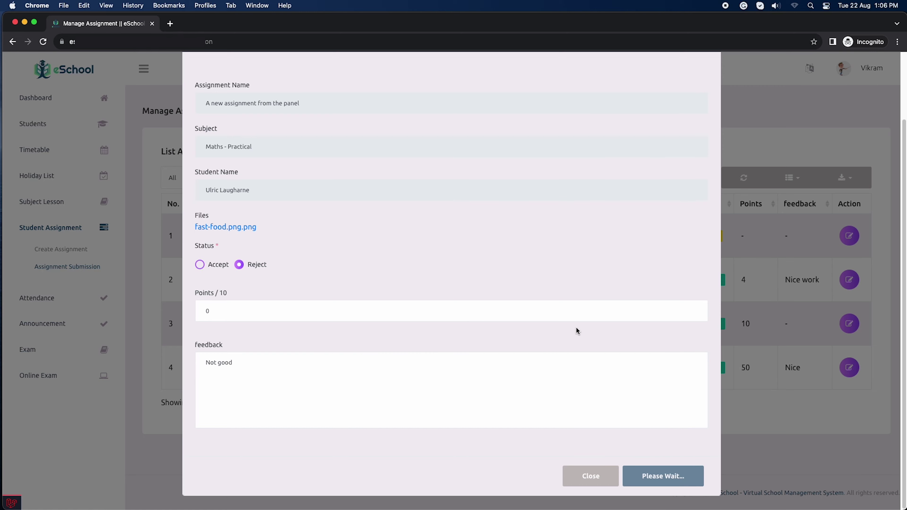
scroll(576, 330, up, 3)
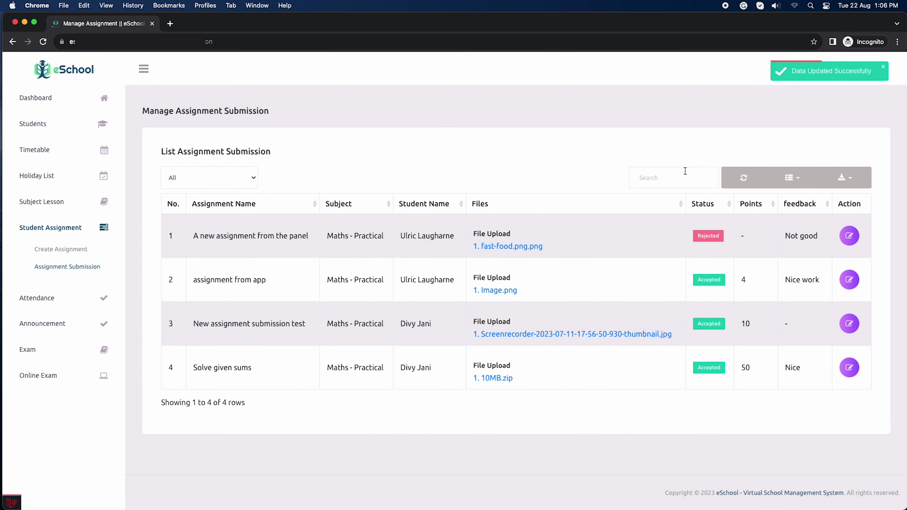
- In the student app, filter the submitted assignments to Maths (Practical) and review the details of "A new assignment from the panel"
key(super+Tab)
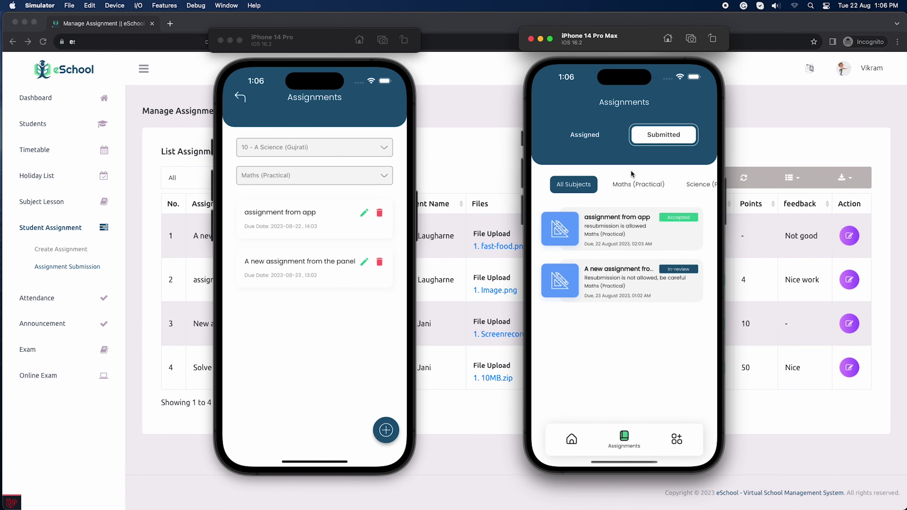
click(630, 184)
click(658, 278)
scroll(621, 202, down, 5)
scroll(622, 202, up, 5)
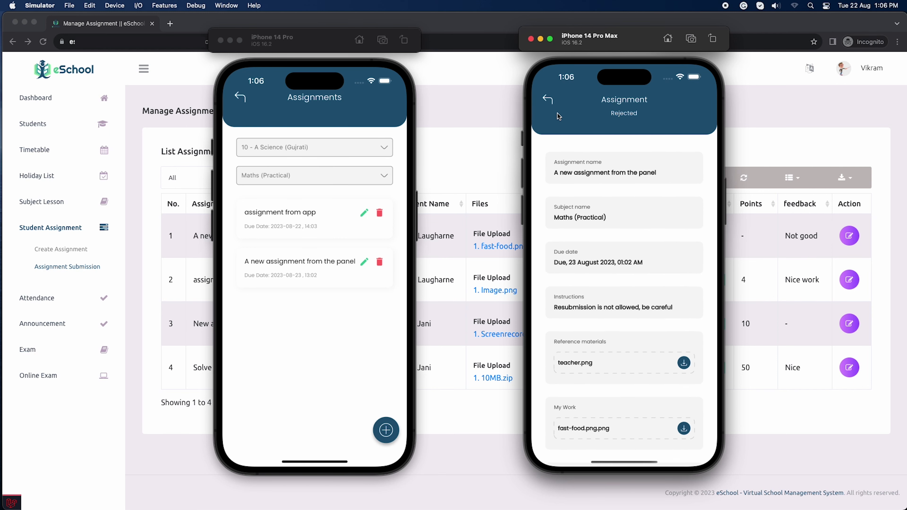
click(548, 98)
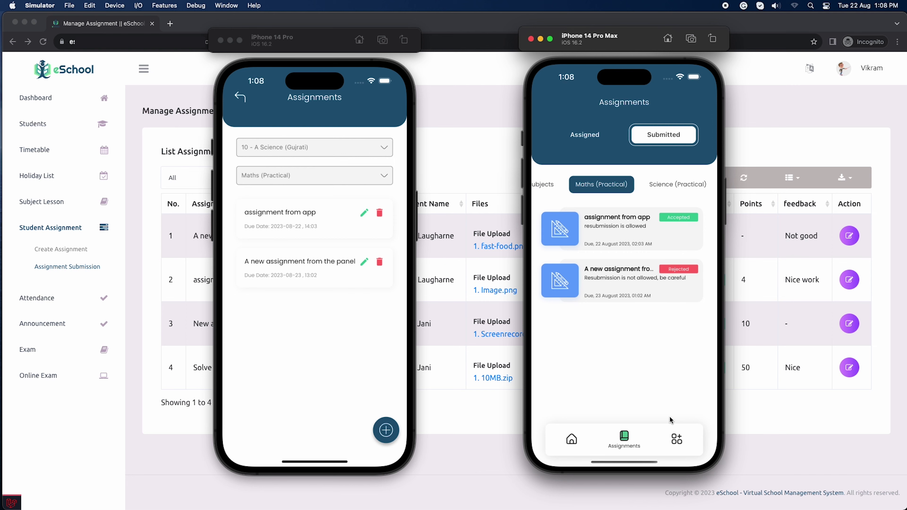
- View the student's profile details and return to the submitted assignments list
click(678, 441)
click(689, 210)
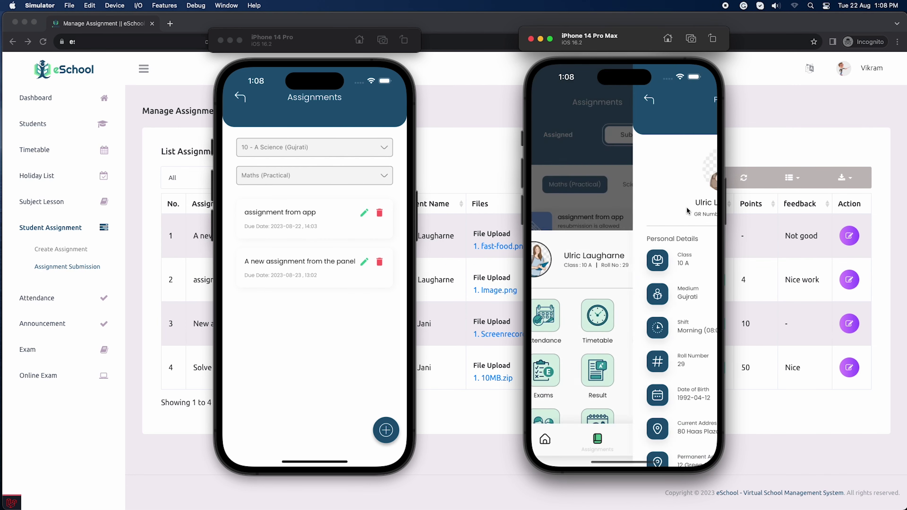
scroll(595, 344, down, 5)
click(548, 99)
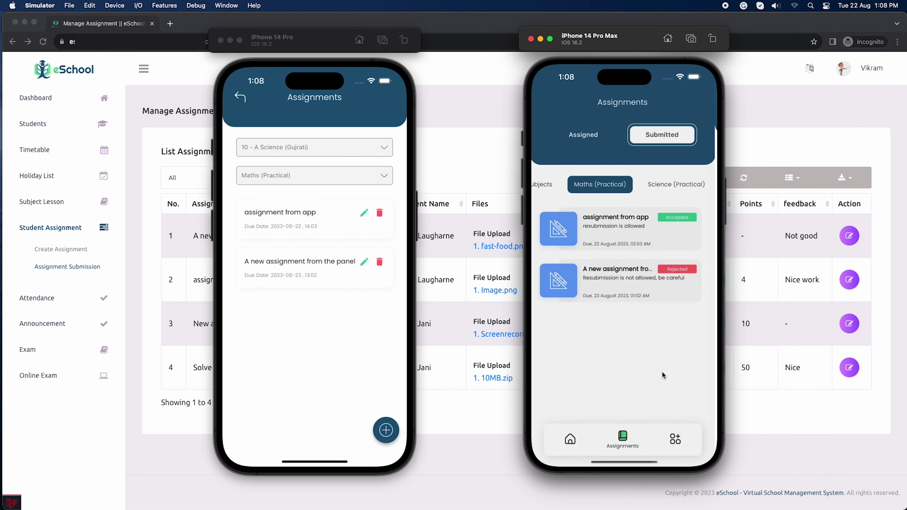
- Log the student out of the app and sign in as a parent with the prefilled credentials
click(671, 440)
click(680, 390)
click(627, 329)
click(639, 286)
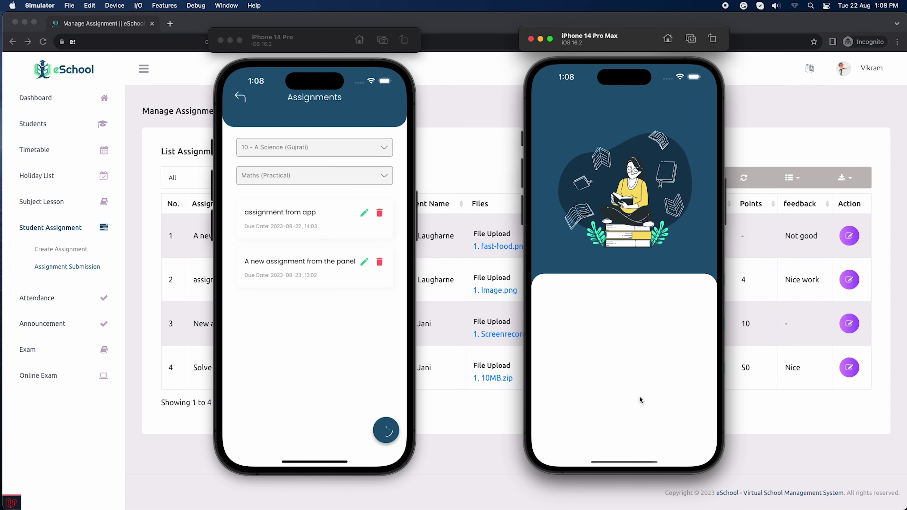
click(630, 415)
click(620, 321)
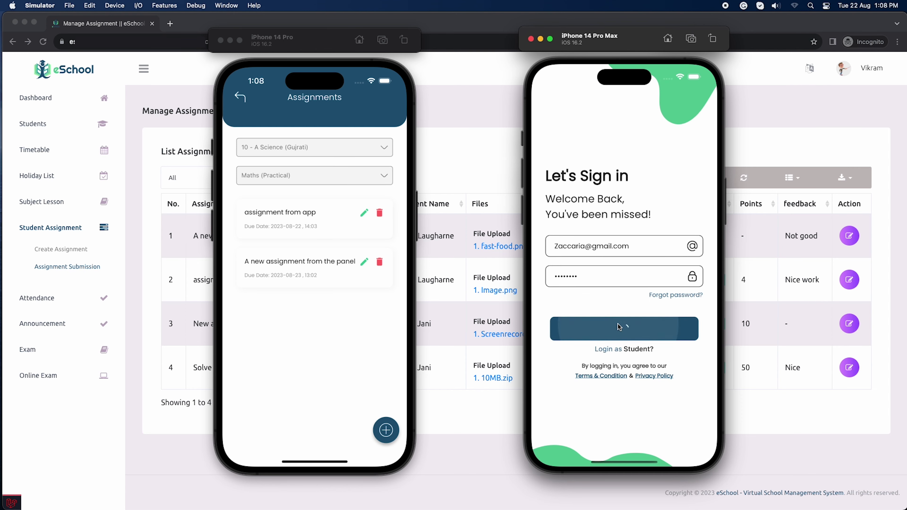
- Open the child's page from the parent home and check the chapters and announcements of Maths (Practical)
click(594, 316)
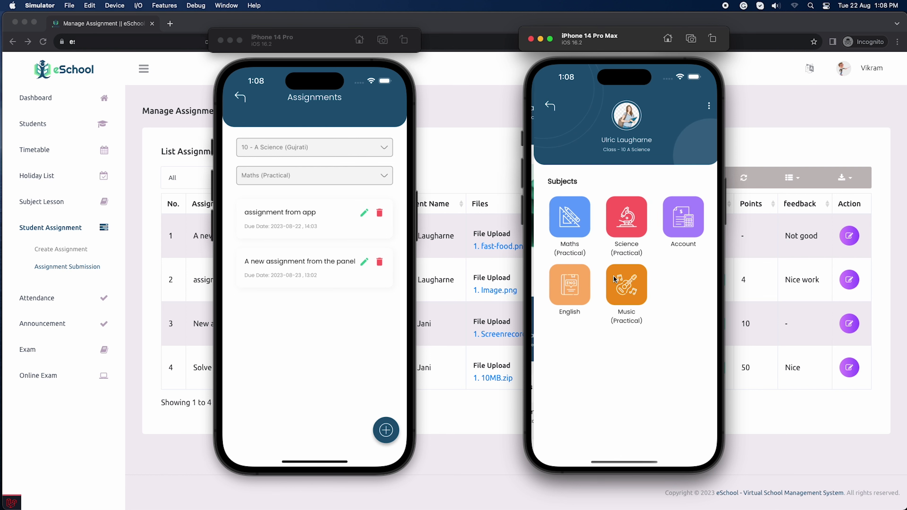
click(585, 208)
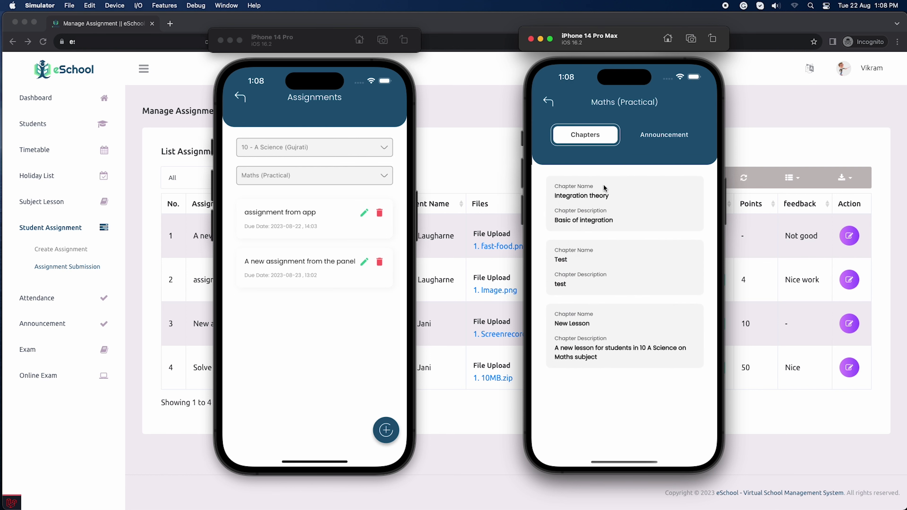
click(664, 136)
click(603, 140)
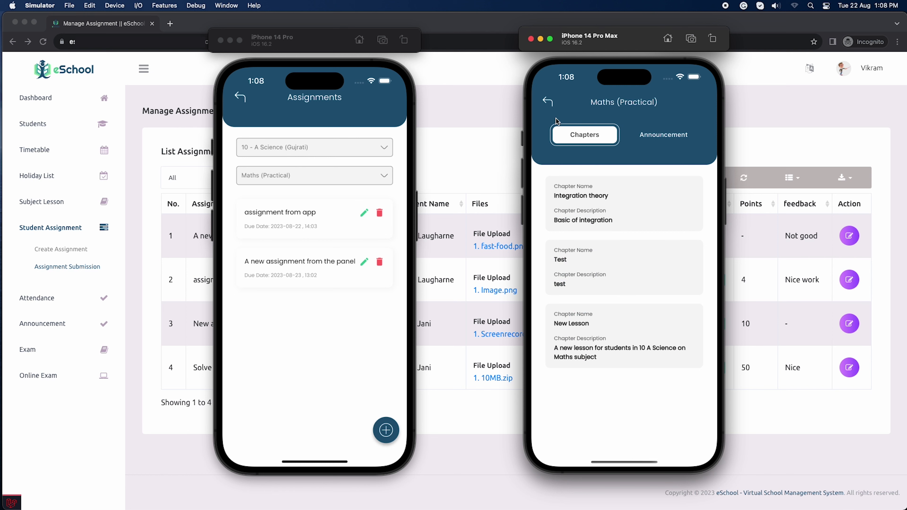
click(550, 103)
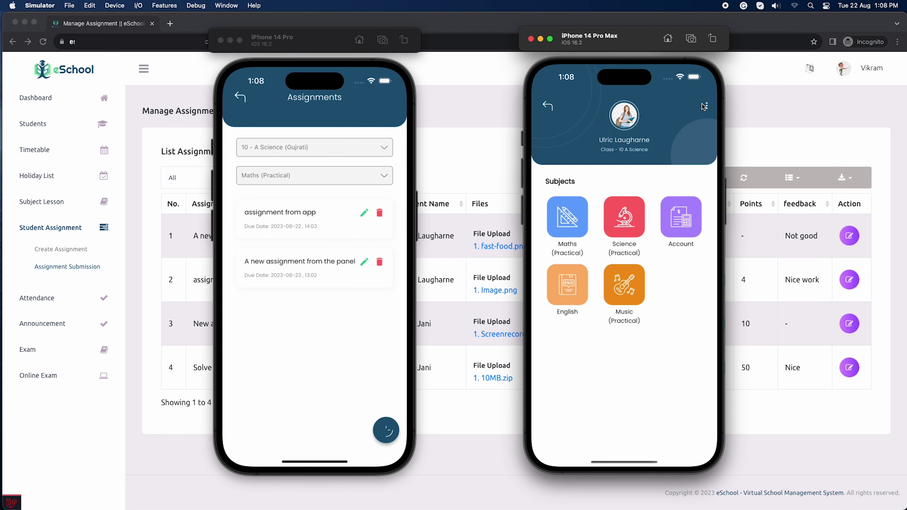
- Open the child's submitted assignments in the parent app and review the details of "assignment from app"
click(700, 104)
click(624, 168)
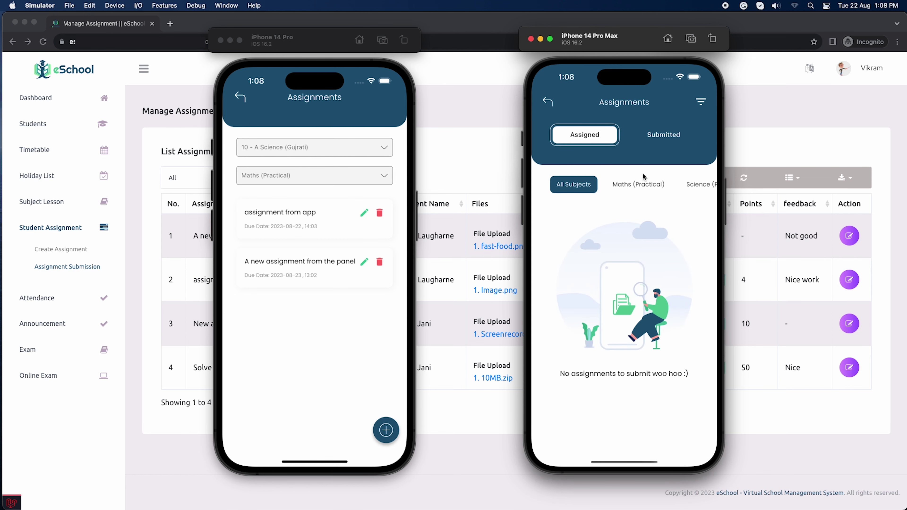
click(661, 141)
click(620, 227)
scroll(624, 321, down, 3)
click(546, 103)
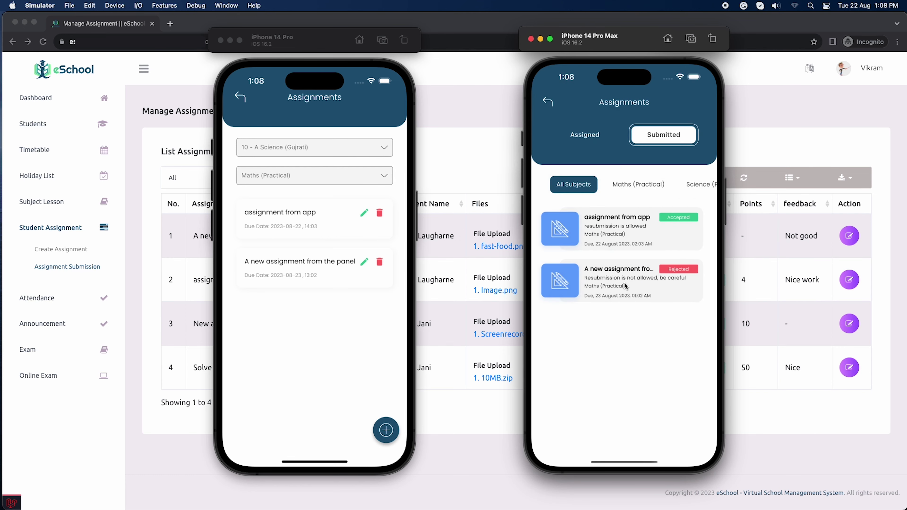
- Review the child's "A new assignment from the panel" and filter the submitted assignments to Maths (Practical)
click(626, 286)
drag(627, 340, 619, 214)
scroll(620, 214, up, 5)
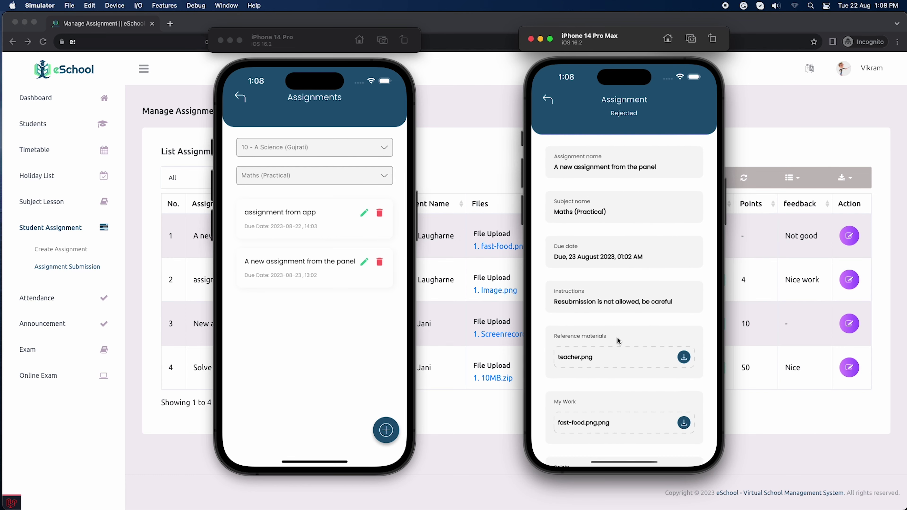
click(548, 100)
click(585, 141)
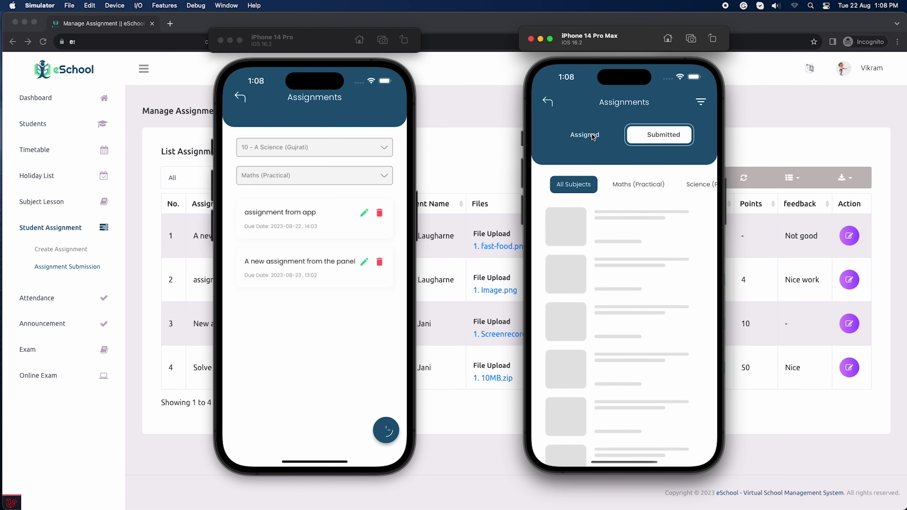
click(664, 135)
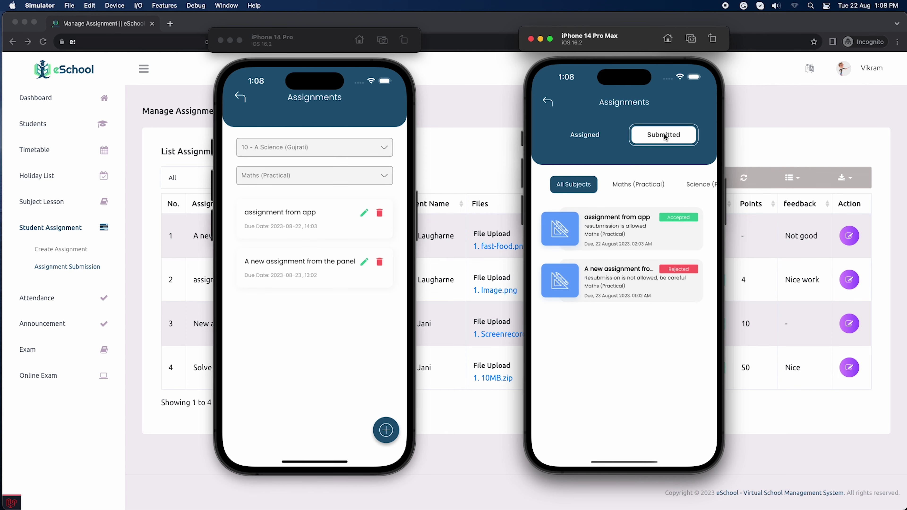
click(642, 182)
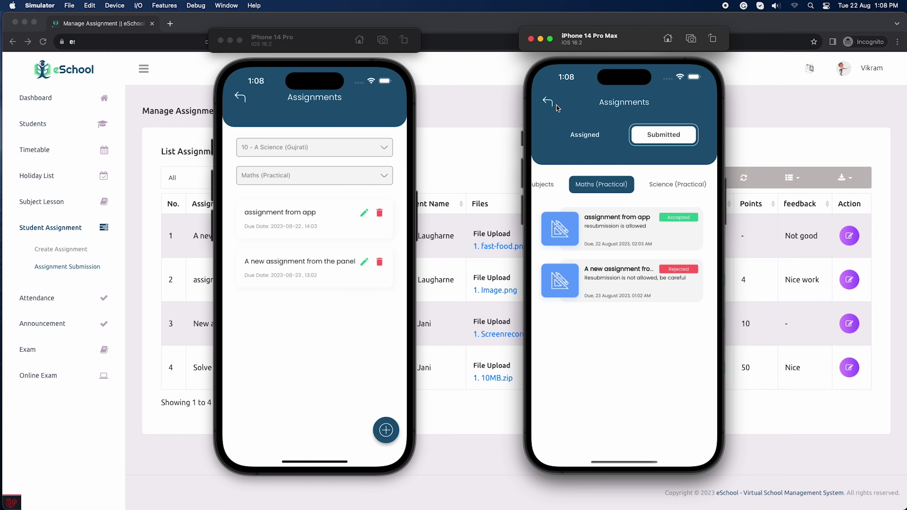
- Switch to the Principal's eSchool panel in Chrome and review the assignment submissions of all subjects with their feedback
click(491, 121)
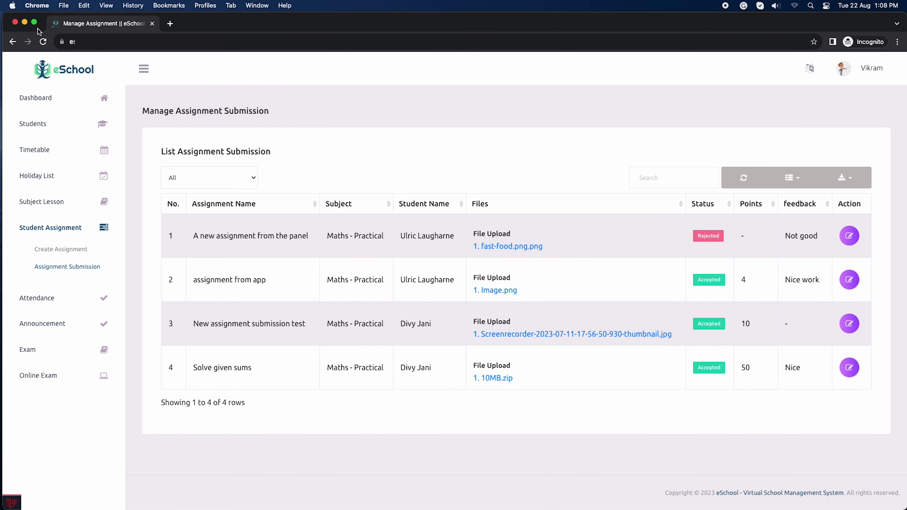
key(super+grave)
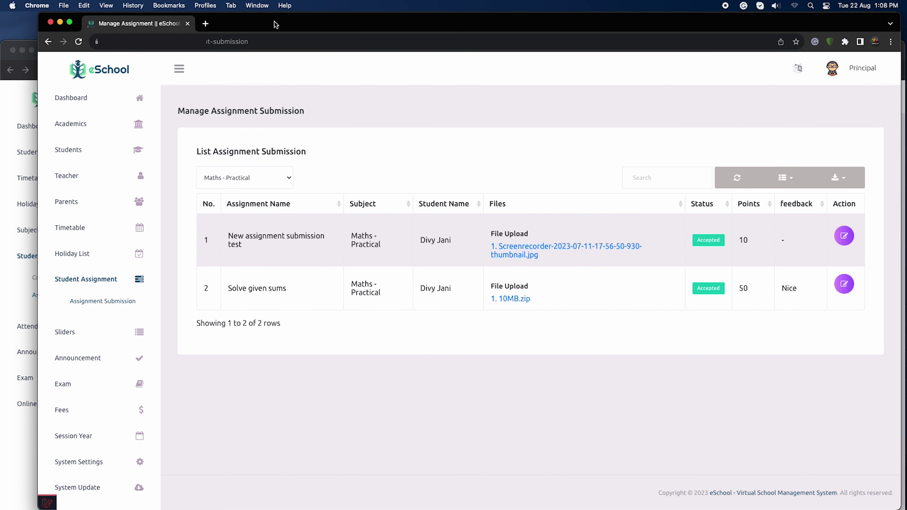
click(88, 301)
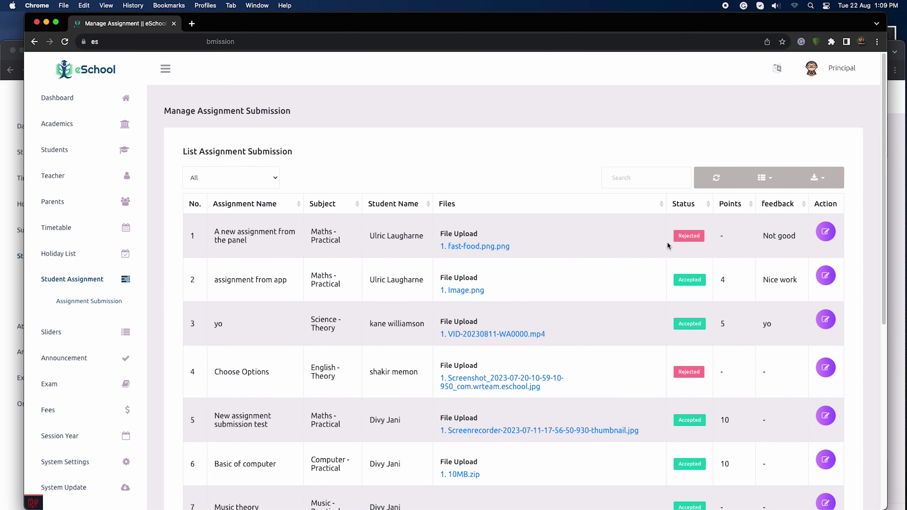
drag(768, 236, 796, 237)
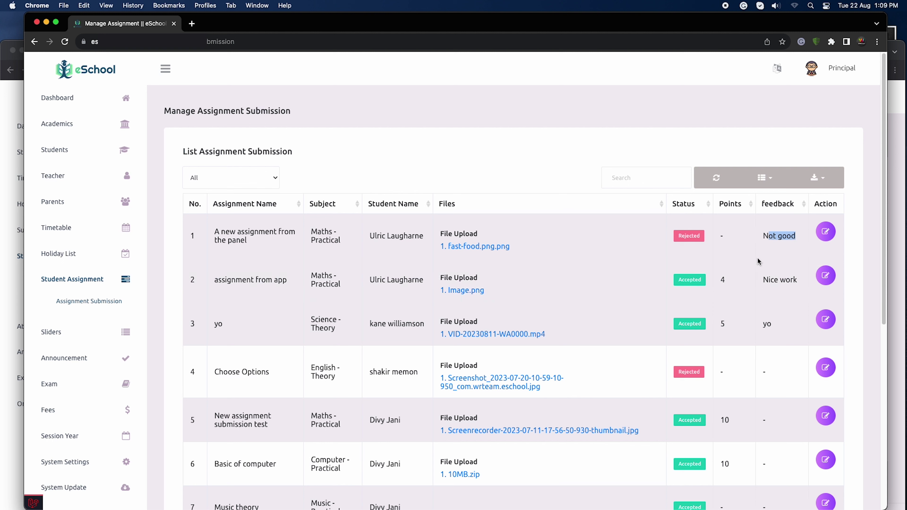
drag(762, 279, 791, 280)
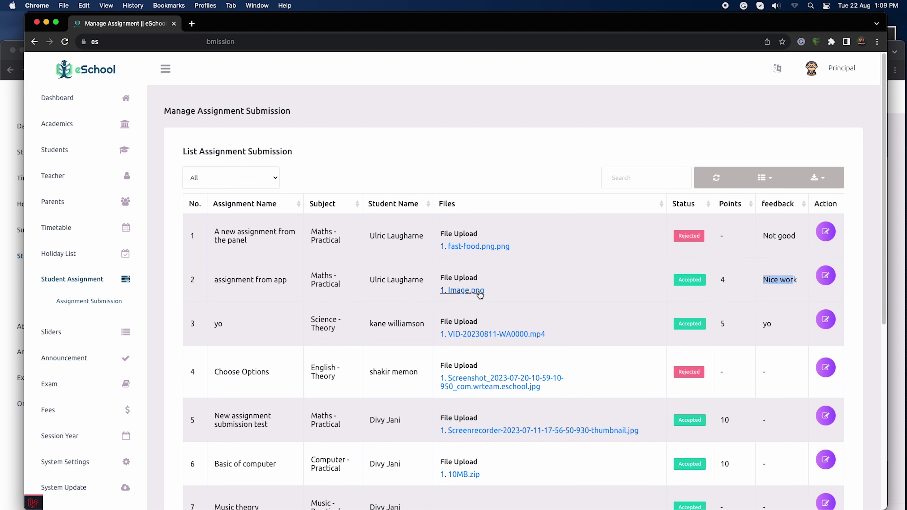
click(219, 278)
drag(220, 278, 336, 276)
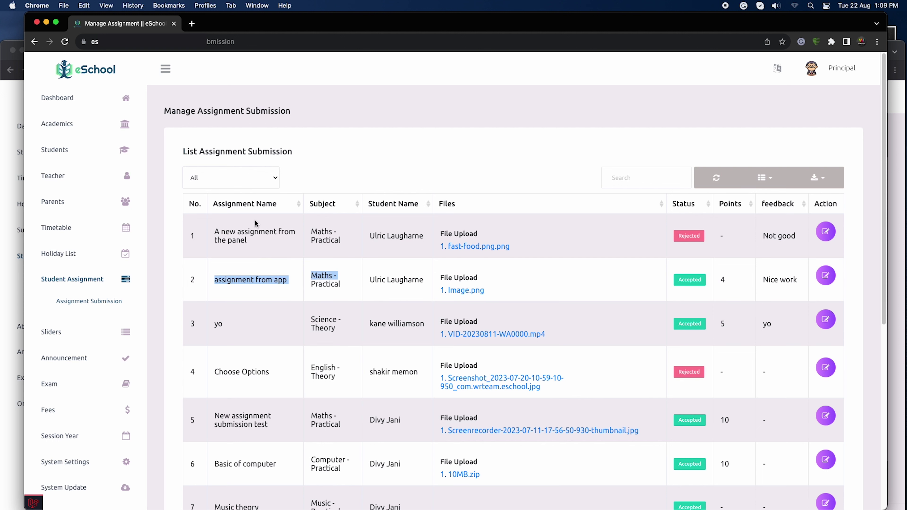
- Filter the submissions to Maths - Practical and accept "A new assignment from the panel" with 10 points and the feedback "It is properly done."
click(237, 181)
click(235, 189)
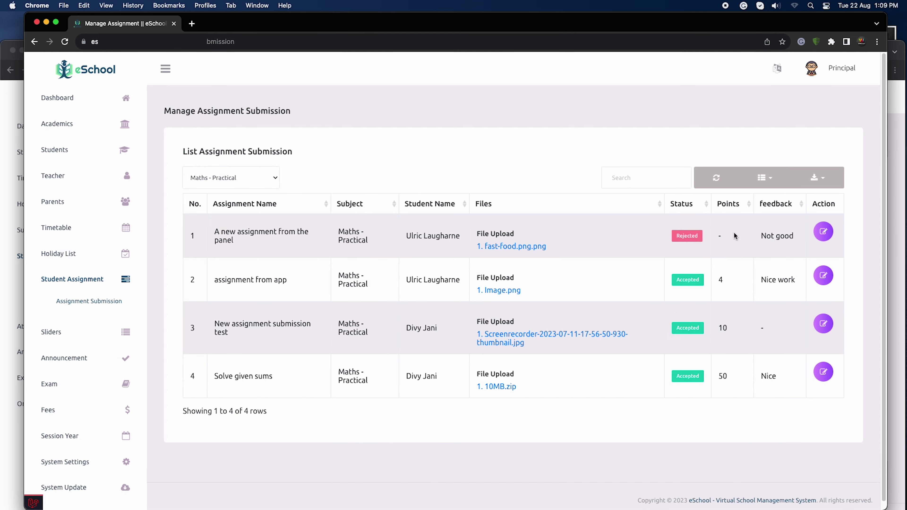
click(823, 231)
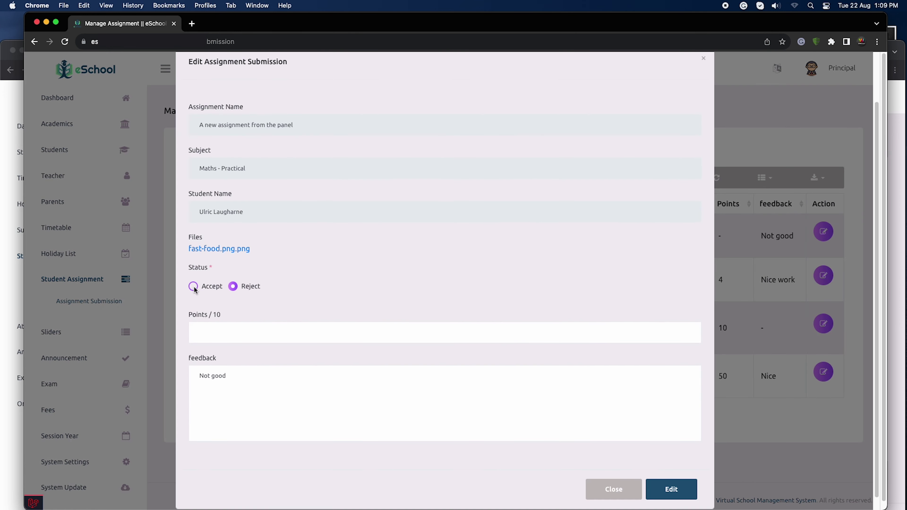
click(193, 286)
click(221, 324)
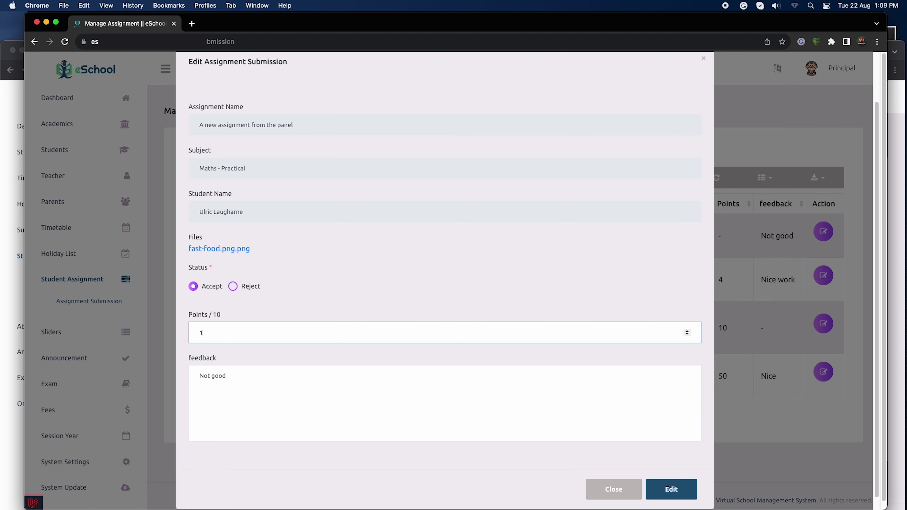
key(Tab)
key(super+a)
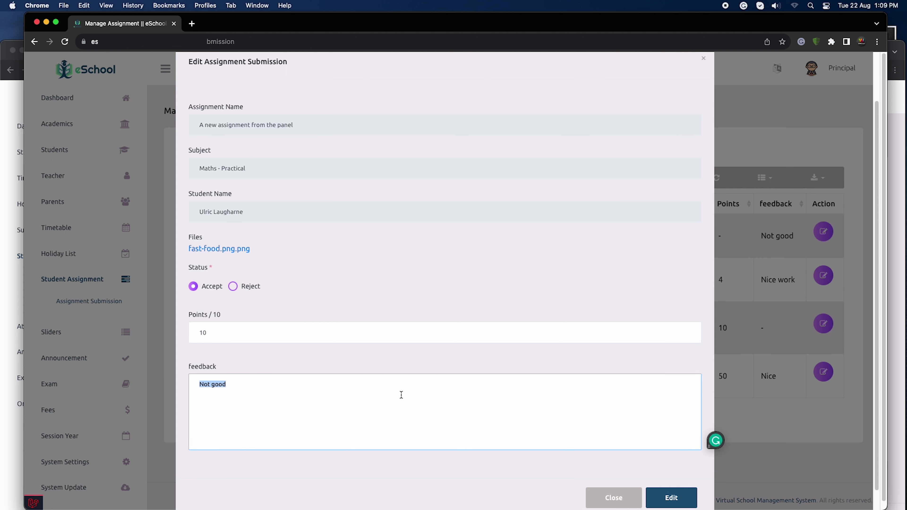
text(It)
scroll(494, 382, down, 1)
click(670, 493)
click(704, 113)
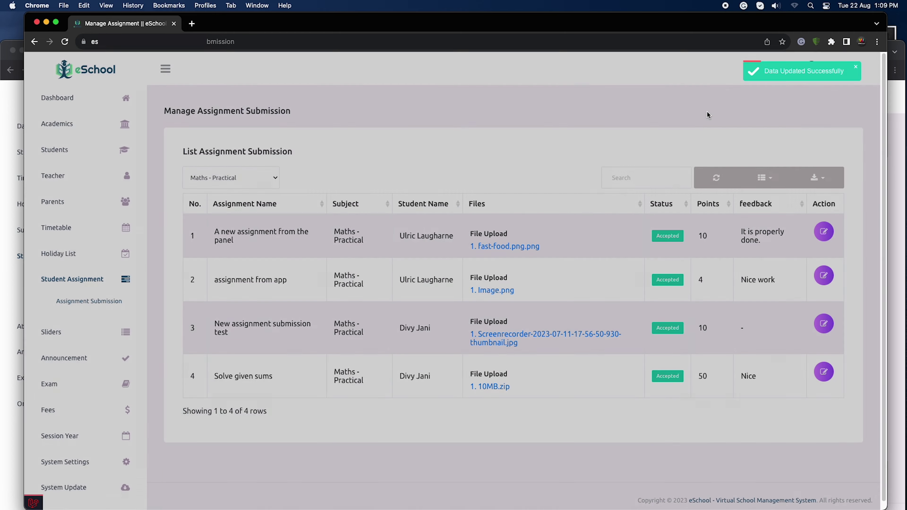
- Switch to the parent app in Simulator, list all subjects' submitted assignments and review the details of "assignment from app"
key(super+Tab)
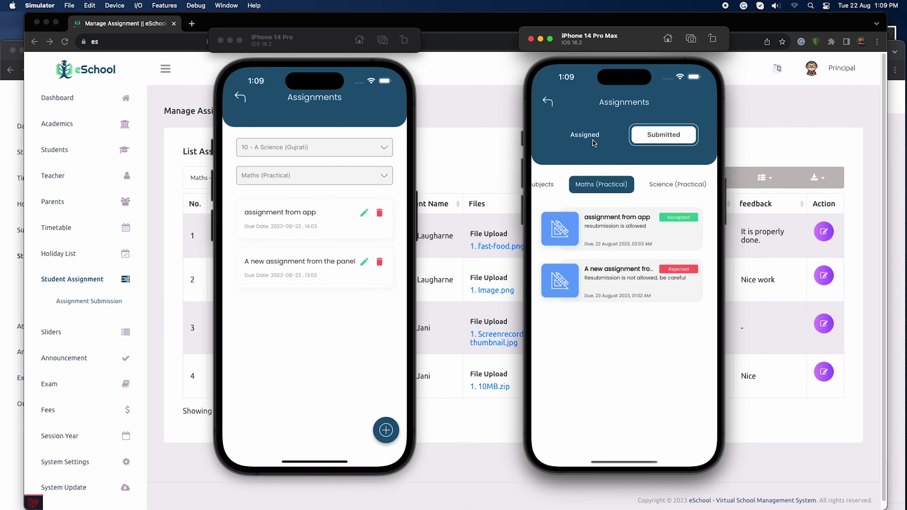
click(549, 185)
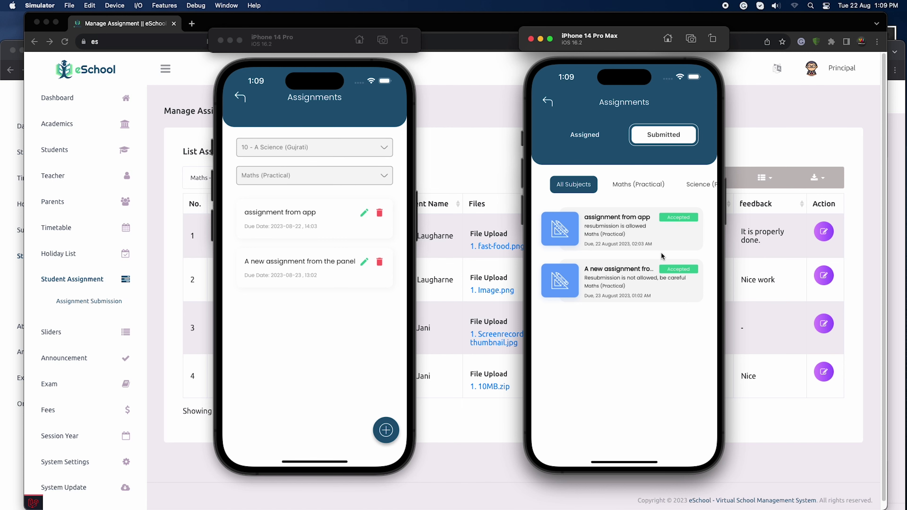
click(617, 229)
scroll(535, 127, down, 3)
scroll(534, 124, up, 2)
drag(535, 123, 614, 125)
- Check the points and remarks of "A new assignment from the panel" in the parent app, then leave the child's assignments
click(618, 283)
scroll(614, 254, down, 2)
drag(615, 254, 618, 228)
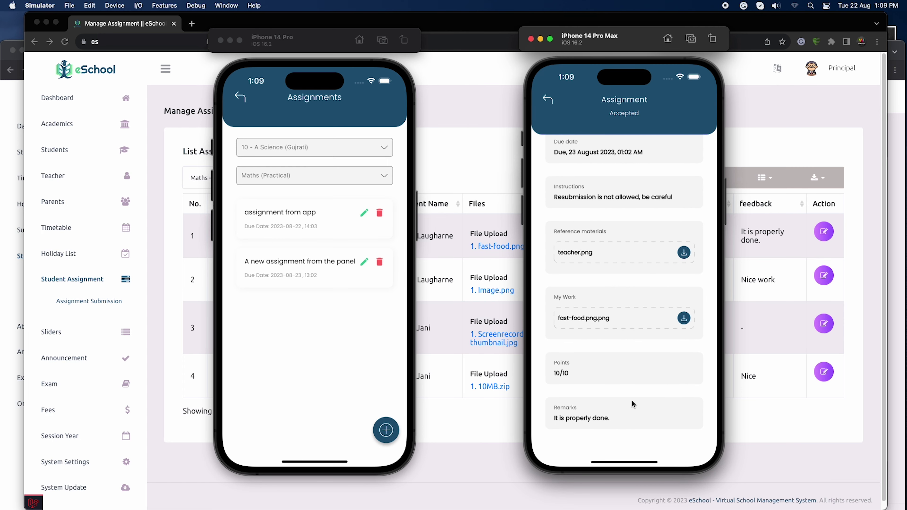
click(550, 104)
click(550, 104)
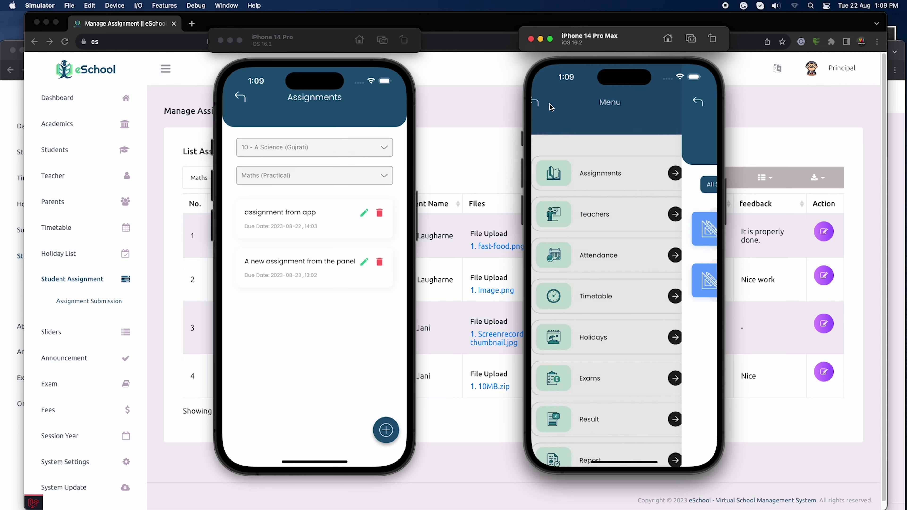
click(550, 104)
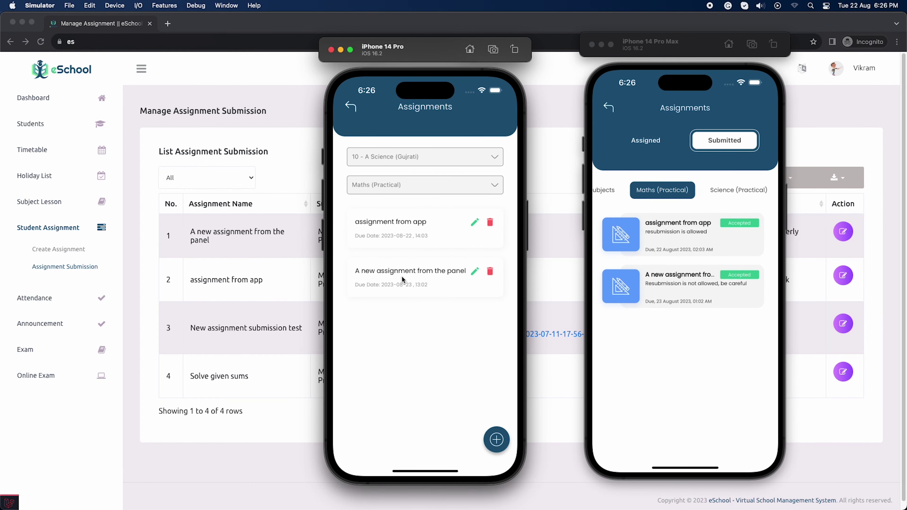
- In the teacher app, open the submissions of "assignment from app" and check the resubmitted and accepted ones
click(403, 234)
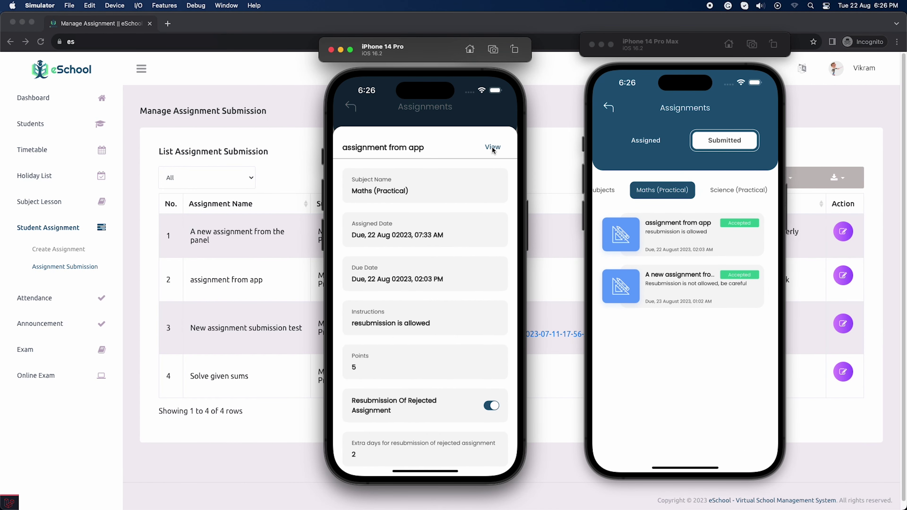
click(493, 148)
click(393, 158)
click(456, 153)
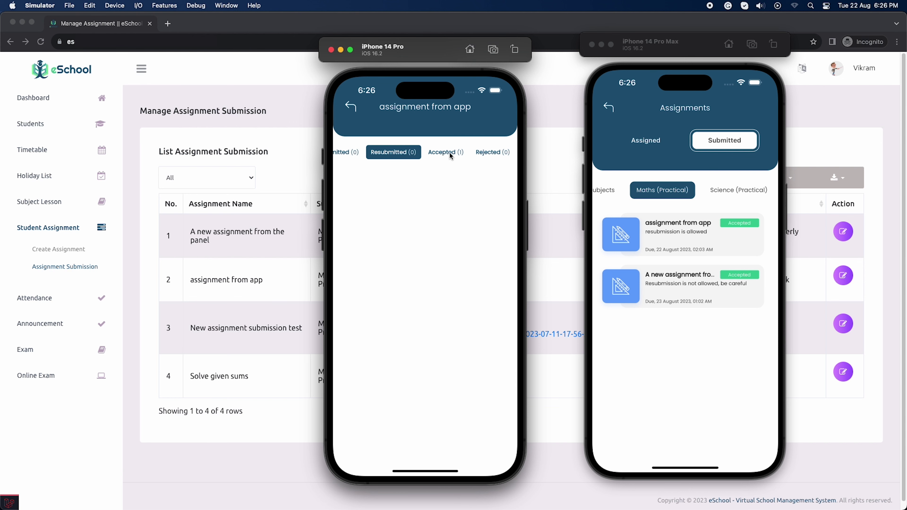
- Check the accepted, rejected and complete submission lists of "assignment from app" in the teacher app, then return to the assignments
click(451, 153)
click(486, 154)
scroll(424, 153, left, 5)
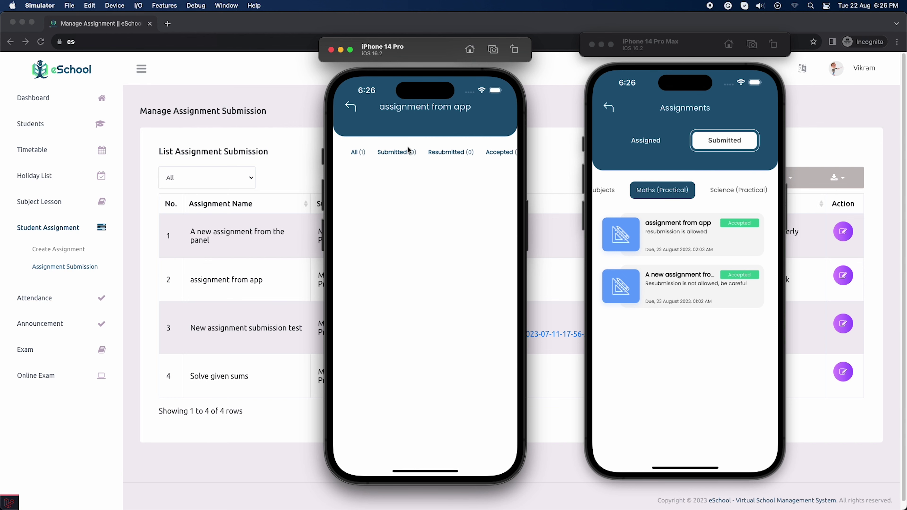
click(357, 154)
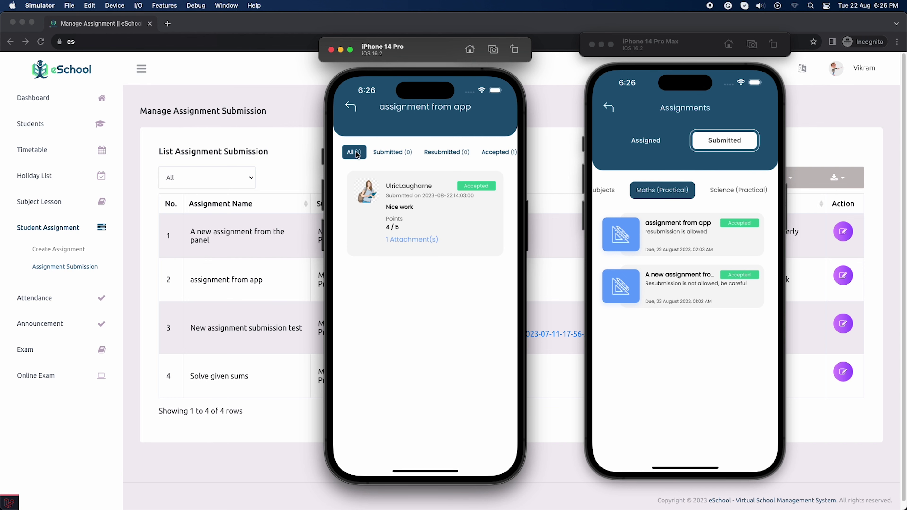
click(352, 107)
drag(445, 277, 460, 314)
click(450, 112)
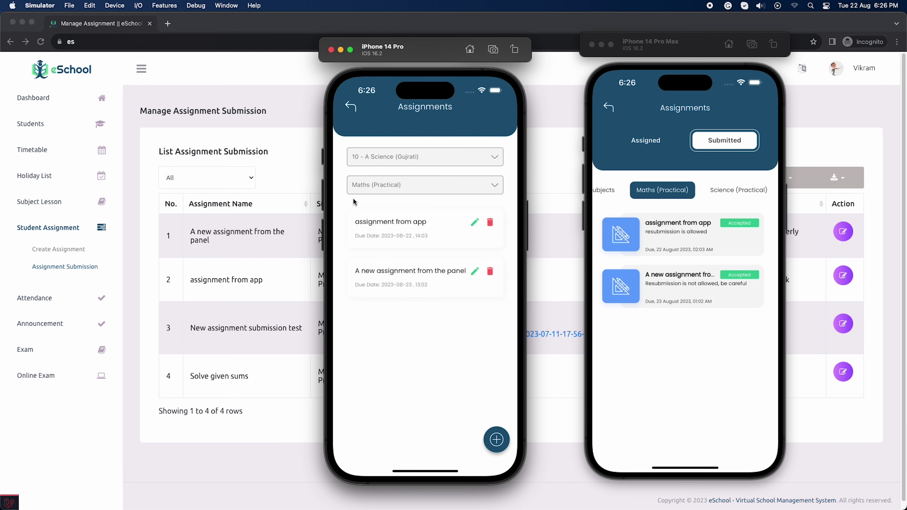
- Switch to the web panel in Chrome and reject the "assignment from app" submission with 0 points and the feedback "do it again"
click(305, 273)
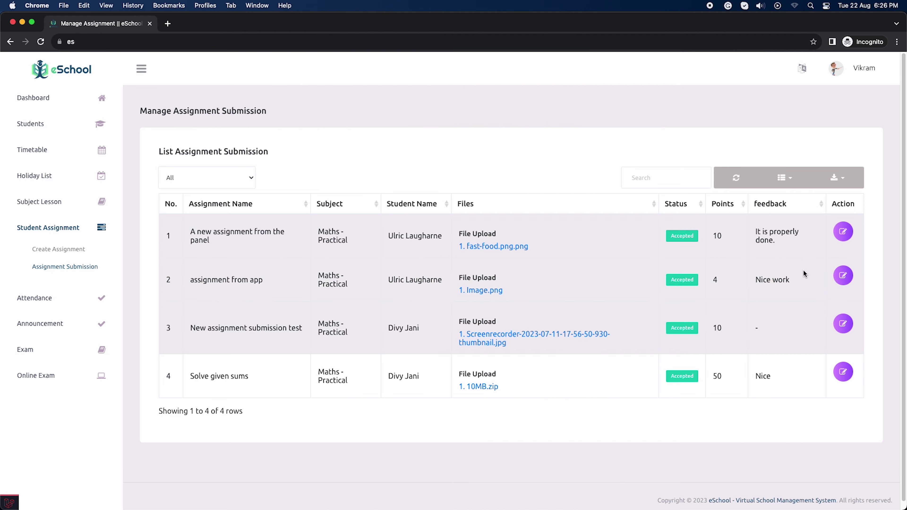
click(840, 276)
scroll(500, 284, down, 3)
click(231, 273)
click(241, 320)
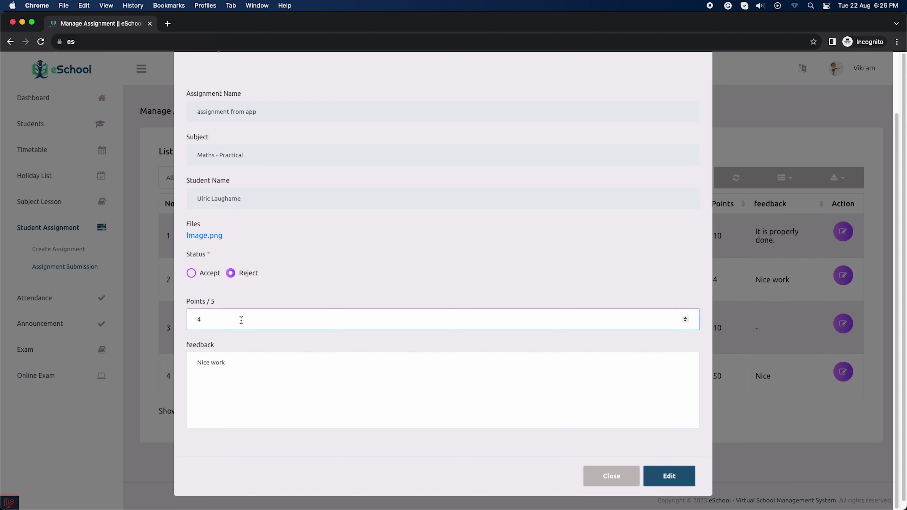
text(0)
click(249, 378)
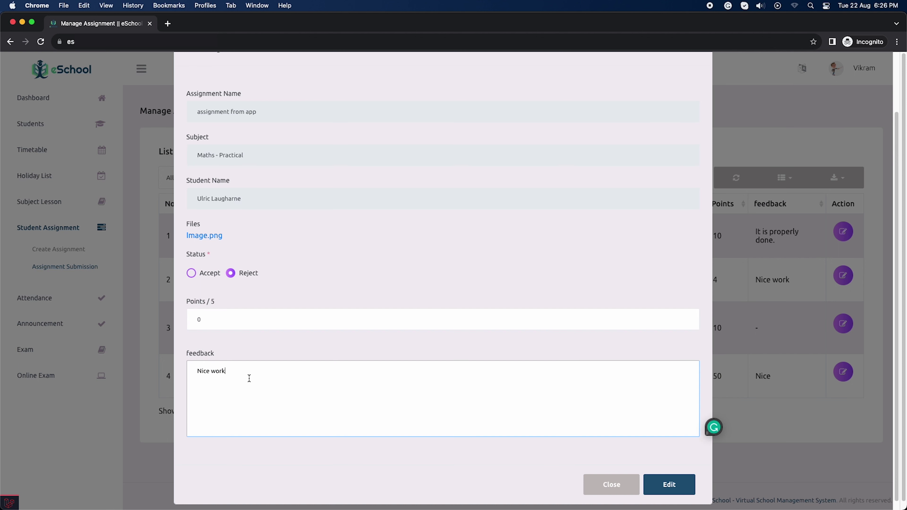
key(super+a)
text(do)
click(681, 494)
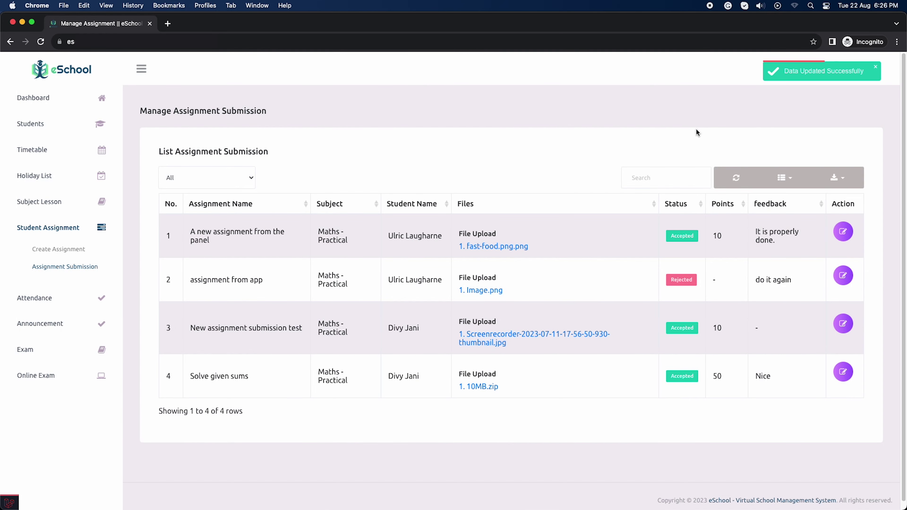
- Switch to Simulator, log out of the parent account on the iPhone 14 Pro Max and sign in as the student
key(super+Tab)
click(609, 106)
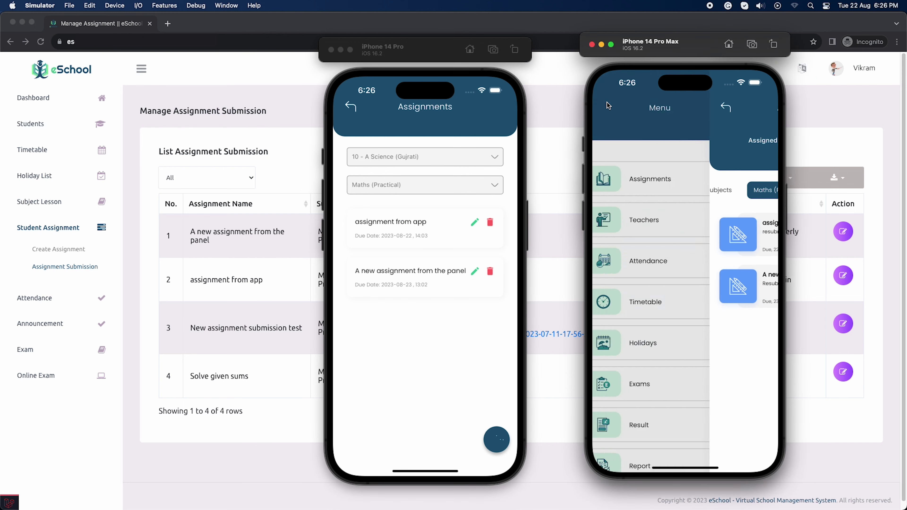
click(609, 107)
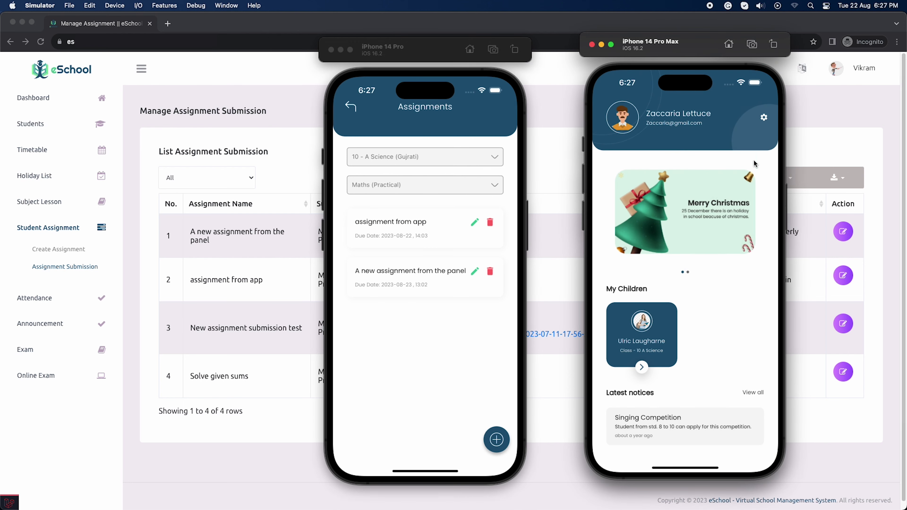
click(762, 120)
click(684, 349)
click(702, 291)
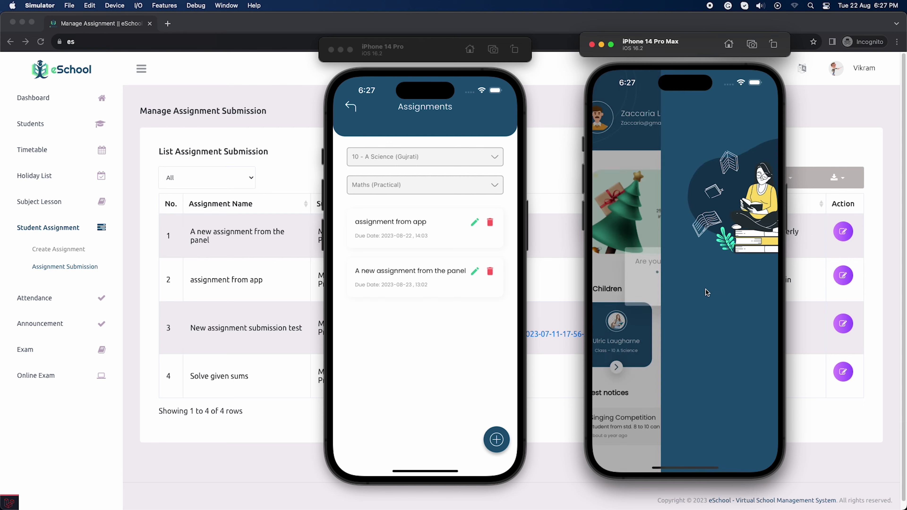
click(700, 390)
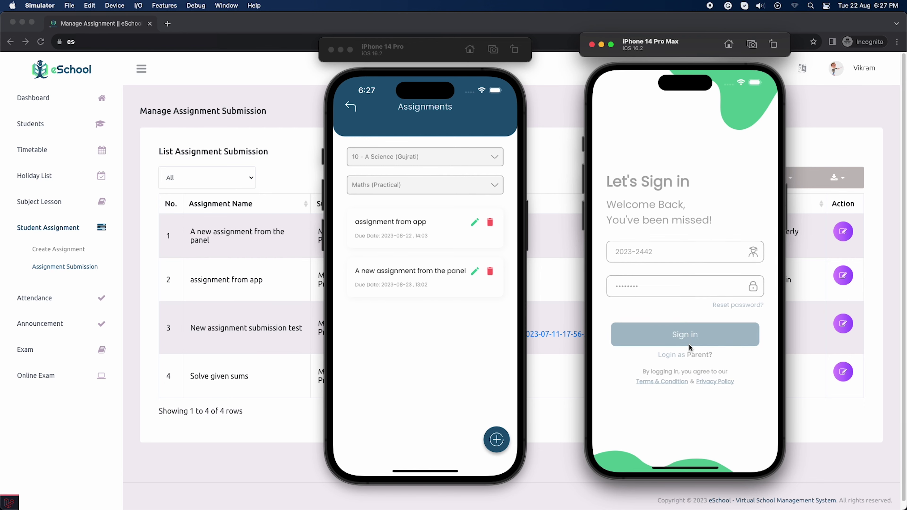
click(690, 335)
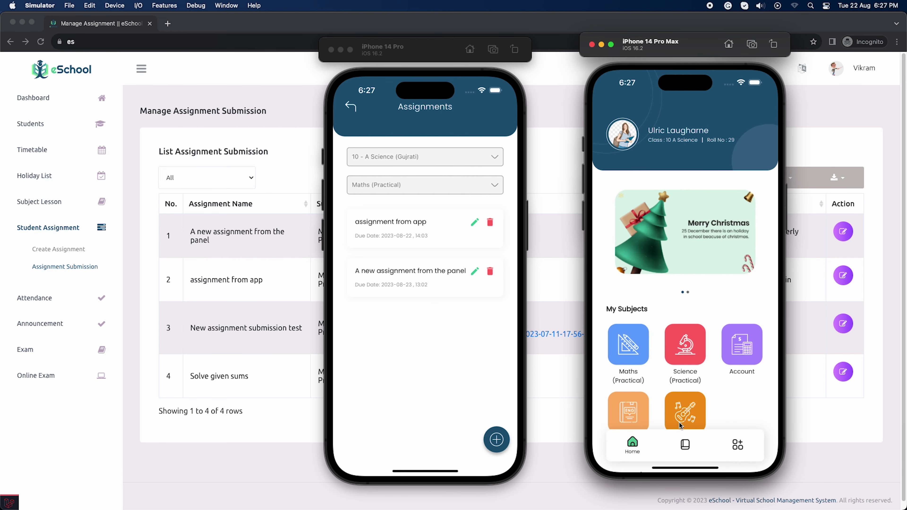
- Check the student's assigned Maths and Science (Practical) assignments, then open the submitted Maths assignment "assignment from app"
click(684, 446)
click(681, 191)
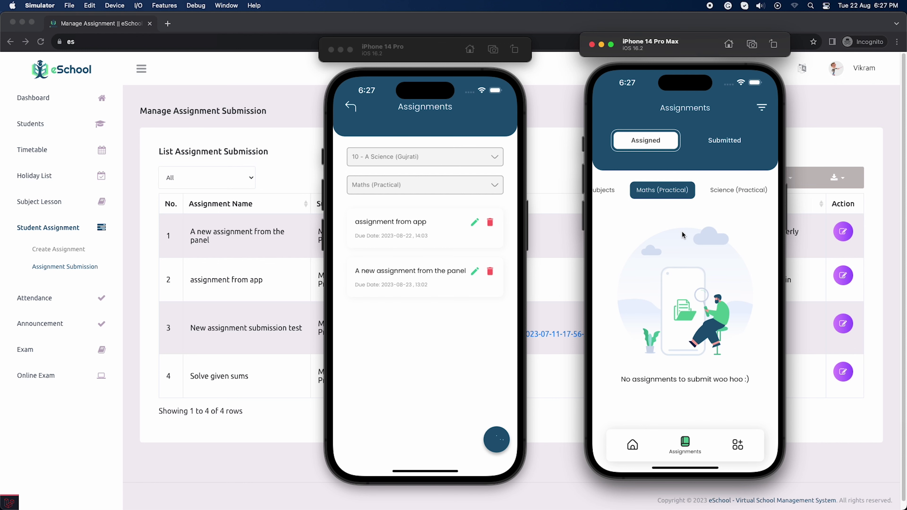
click(716, 196)
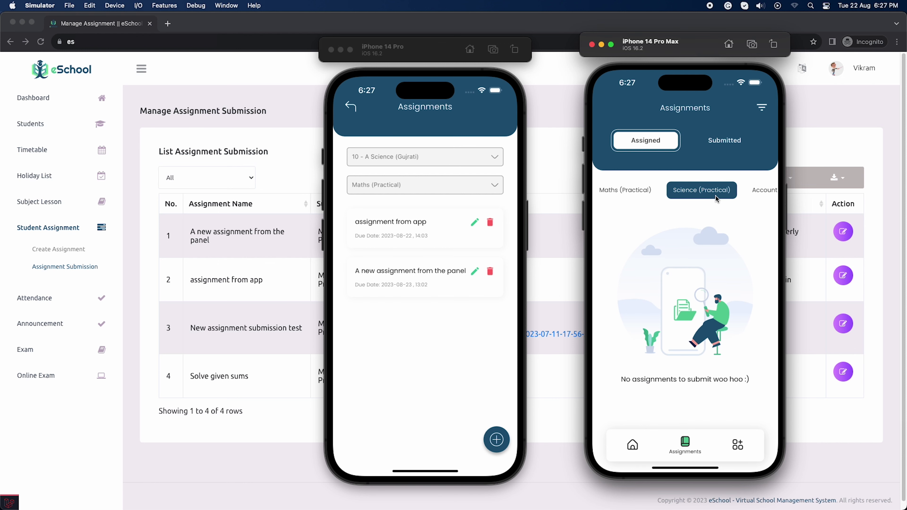
click(722, 140)
click(654, 193)
click(672, 228)
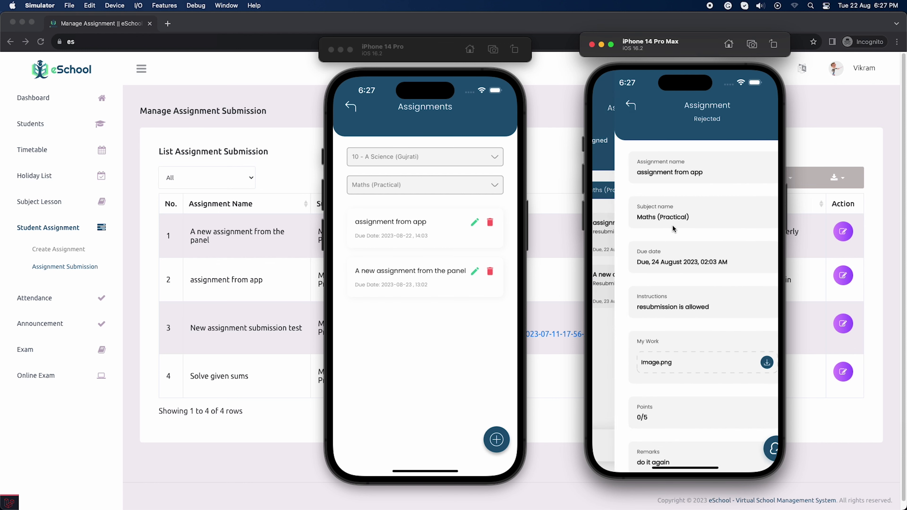
- Resubmit "assignment from app" with the file fast-food.png from the Eschool folder and return to the submitted assignments
click(754, 448)
click(702, 439)
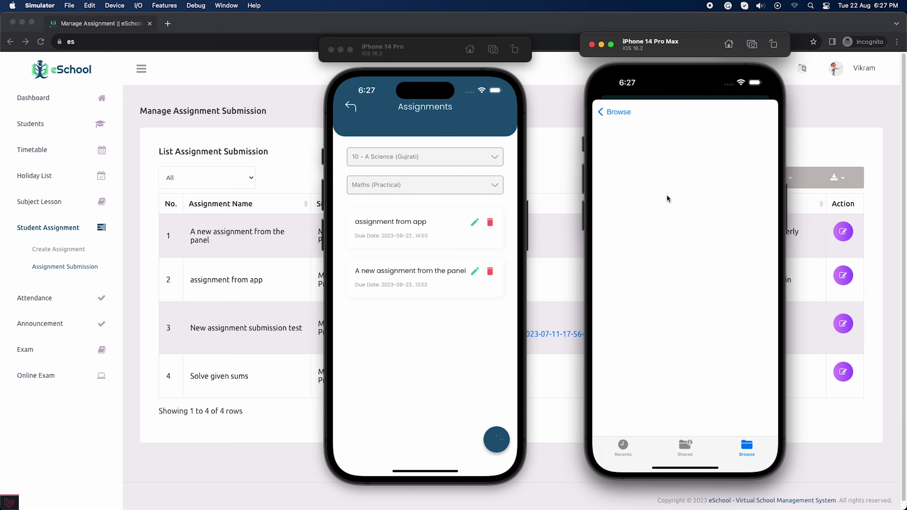
click(632, 179)
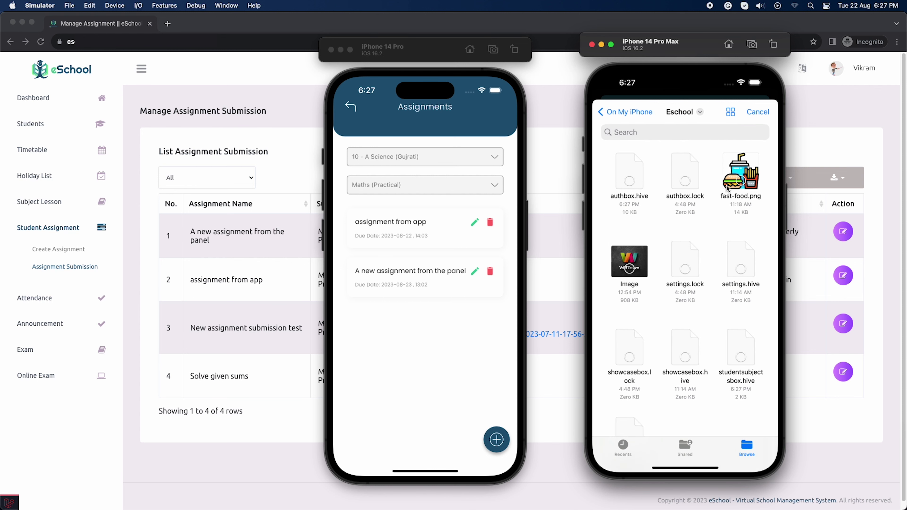
click(738, 183)
click(760, 112)
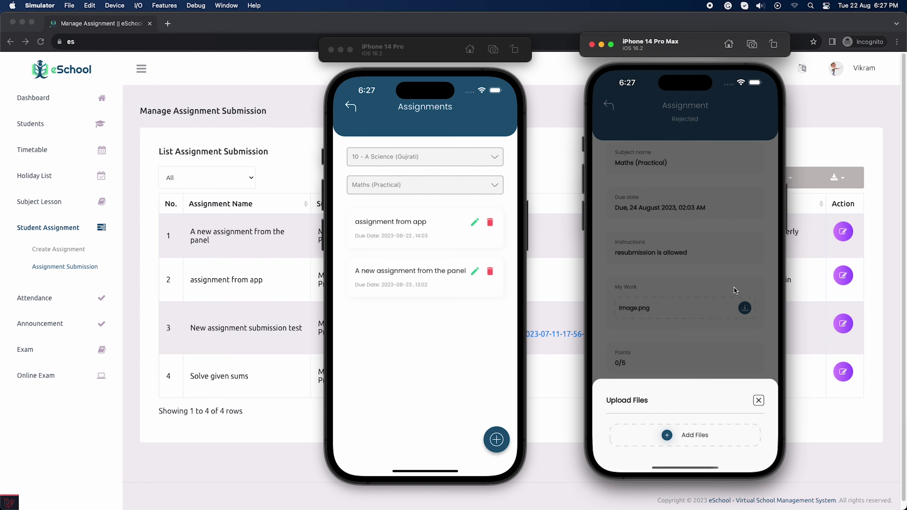
click(687, 448)
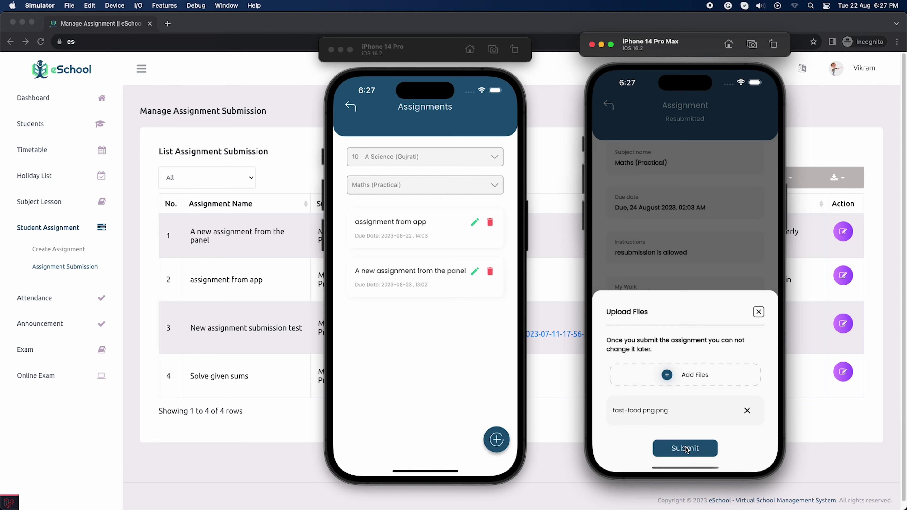
click(609, 105)
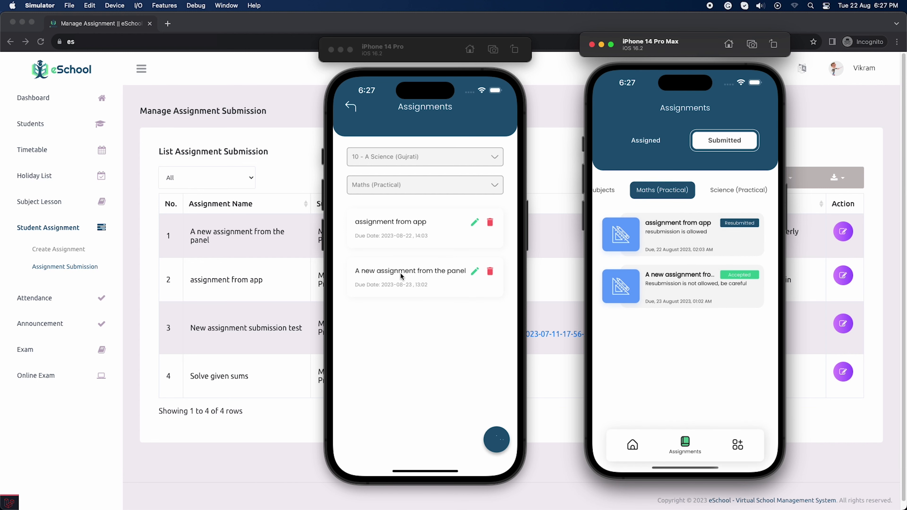
- In the teacher app, accept the resubmitted "assignment from app" with the remark "this time it is accepted." and 5 points, then review all its submissions
click(400, 225)
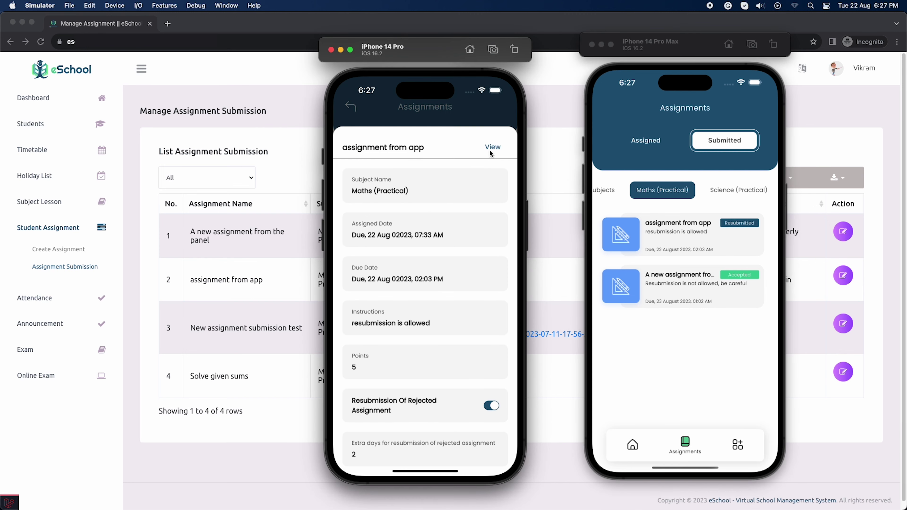
click(490, 148)
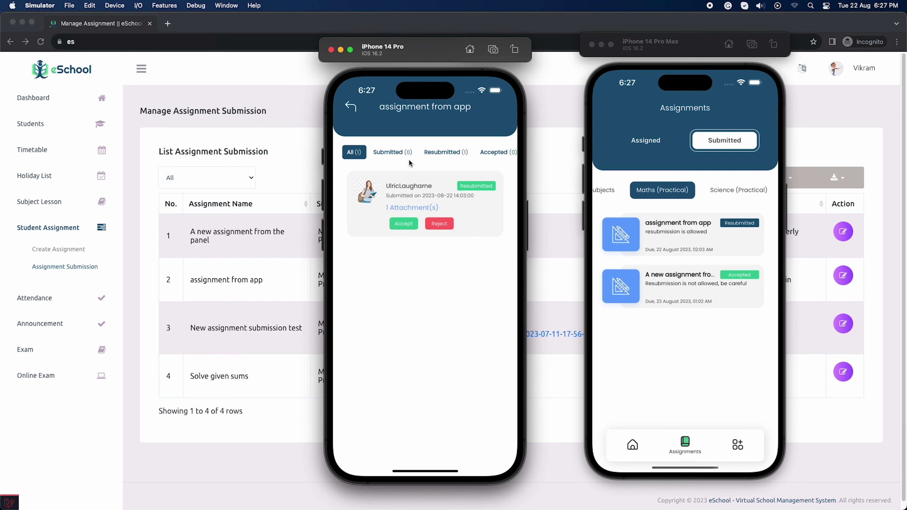
click(432, 157)
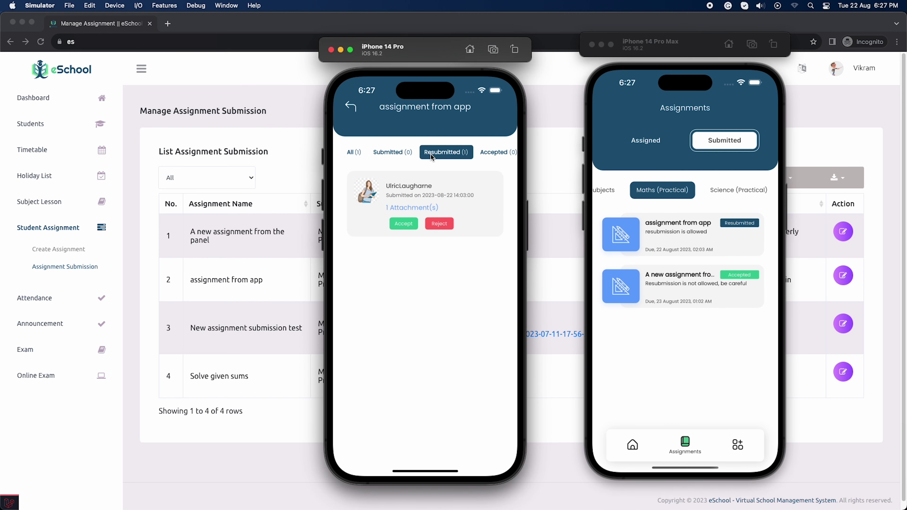
click(403, 225)
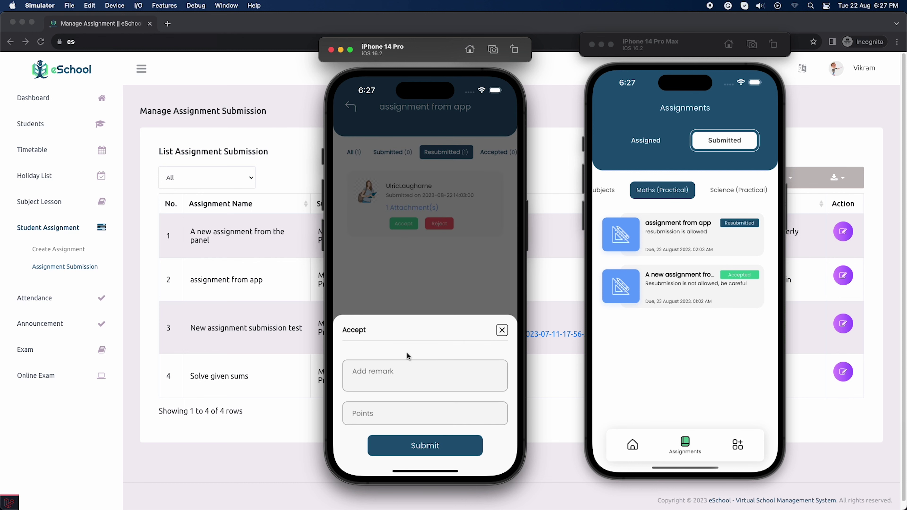
text(this t)
text(ime )
text(it is accepted.)
text(5)
click(408, 446)
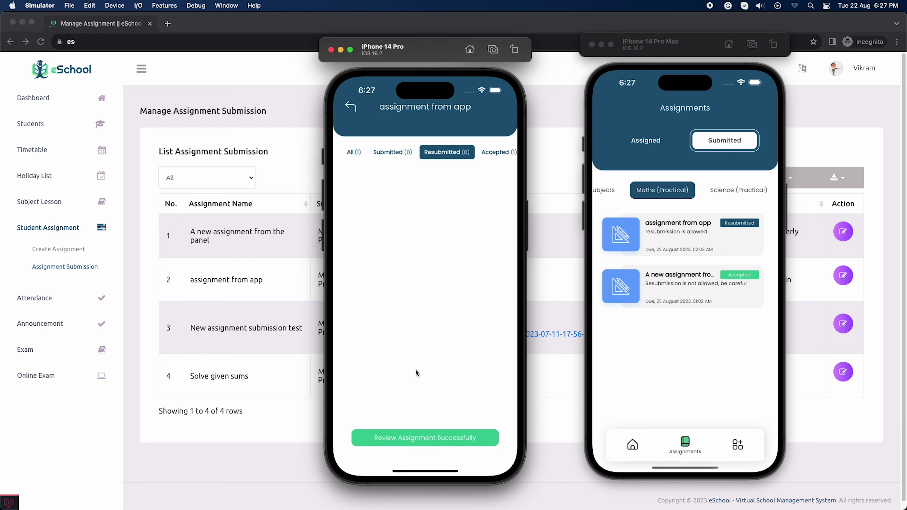
click(360, 152)
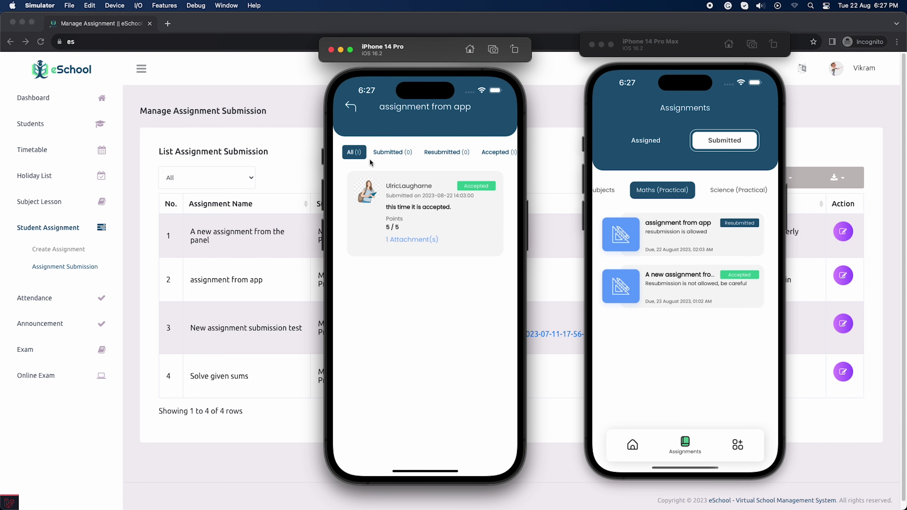
click(353, 108)
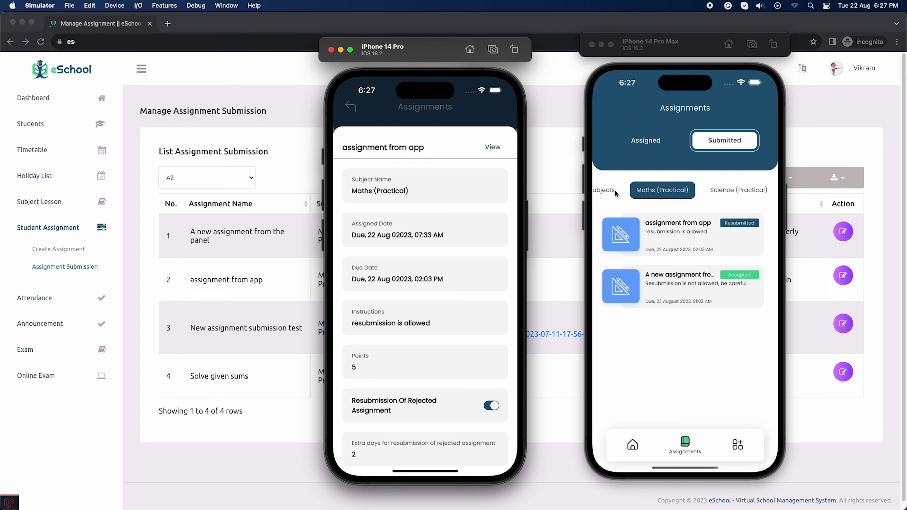
- List all subjects' submitted assignments in the student app and review the details of "assignment from app"
click(620, 193)
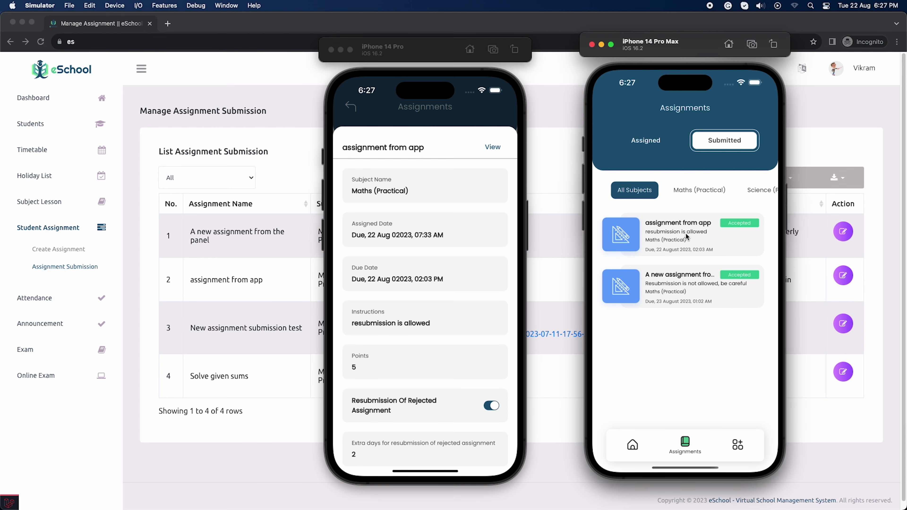
click(686, 233)
drag(695, 344, 690, 262)
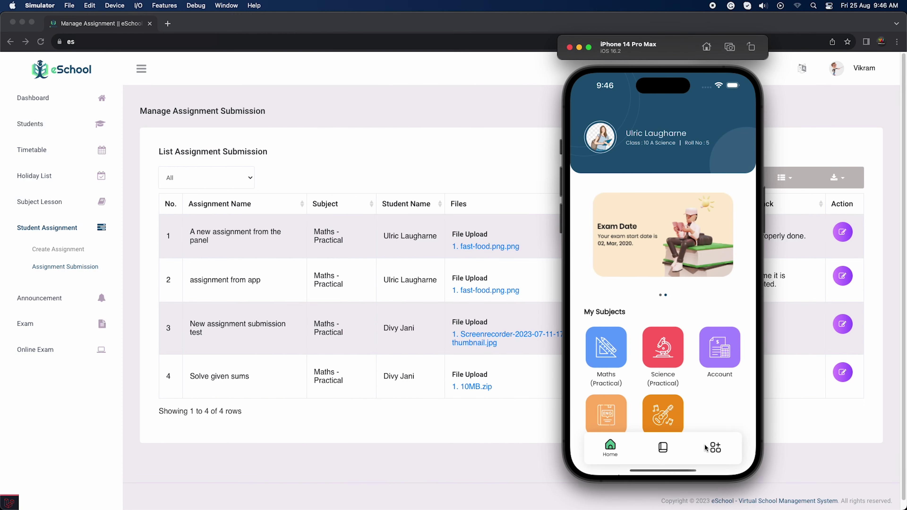
- Review the student's assignment reports for Maths (Practical) and Science (Practical), then return to the report's subject list
click(707, 448)
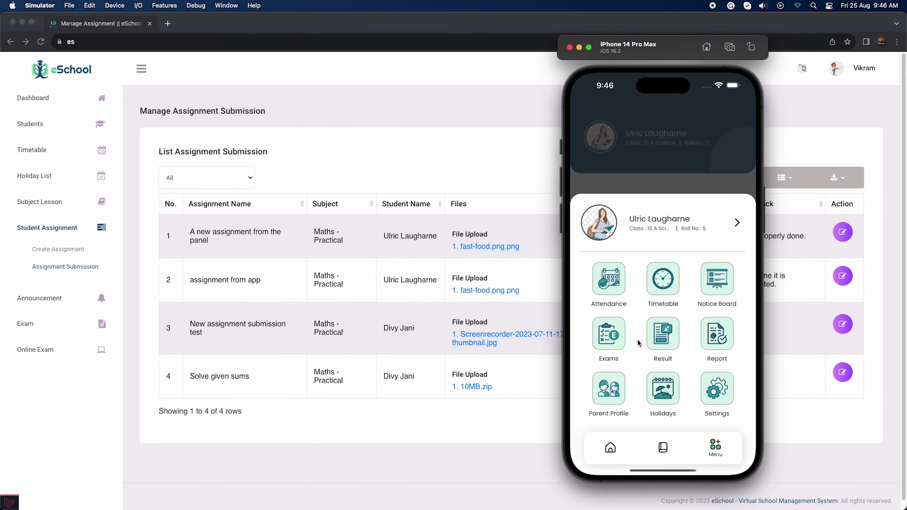
click(714, 342)
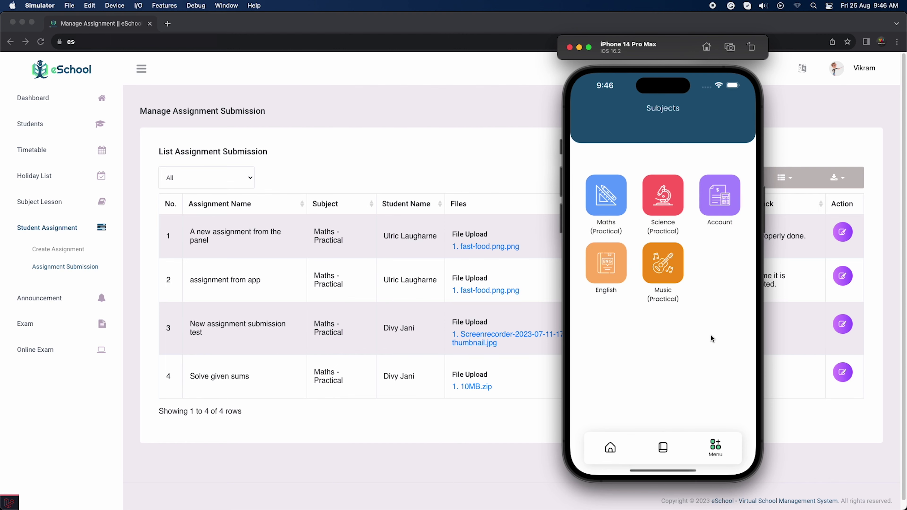
click(622, 211)
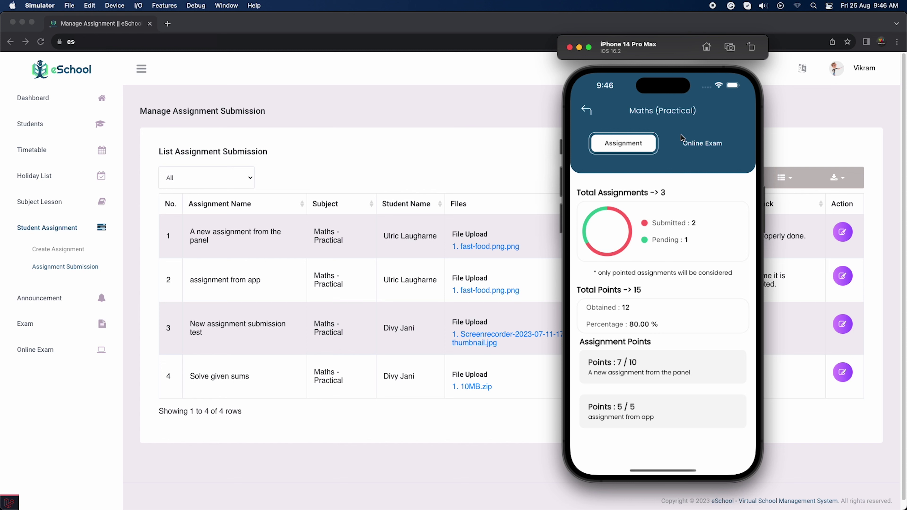
click(586, 110)
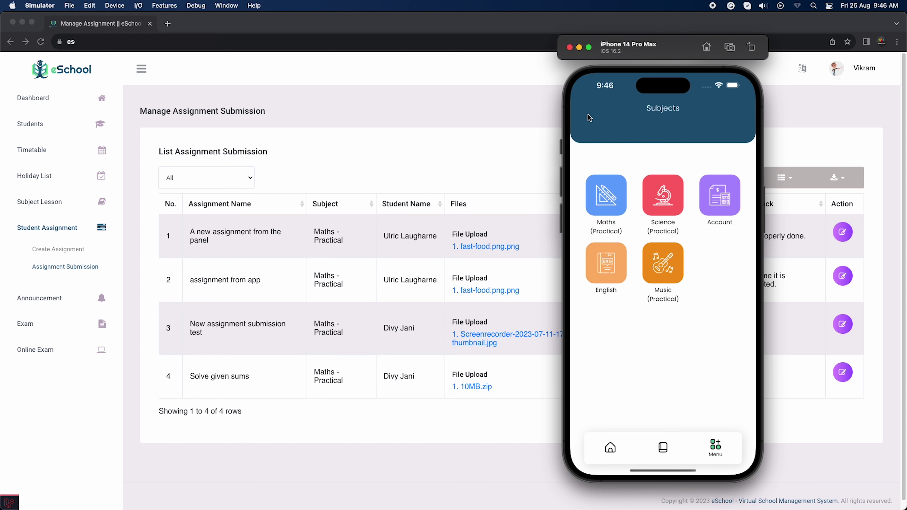
click(663, 197)
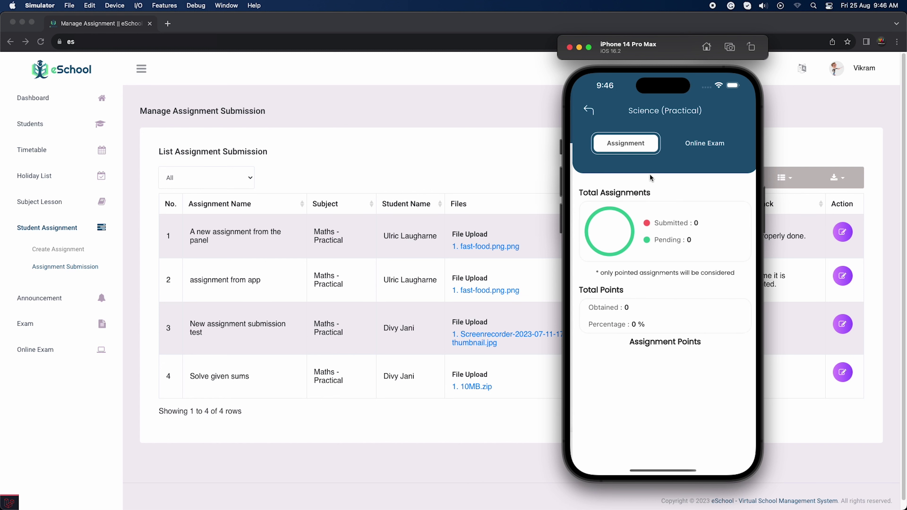
click(588, 112)
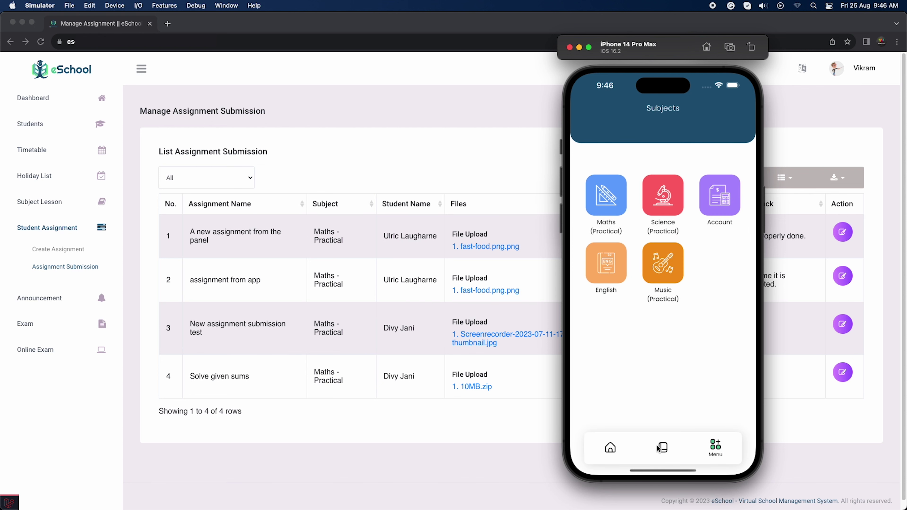
- Review the student's submitted assignments and the Maths (Practical) assignment report, then return to the report's subject list
click(661, 447)
click(693, 147)
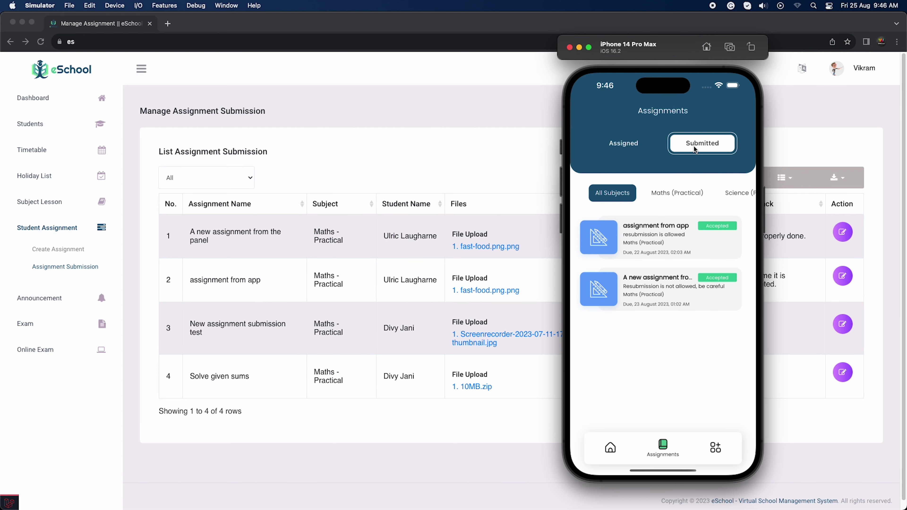
click(713, 454)
click(717, 343)
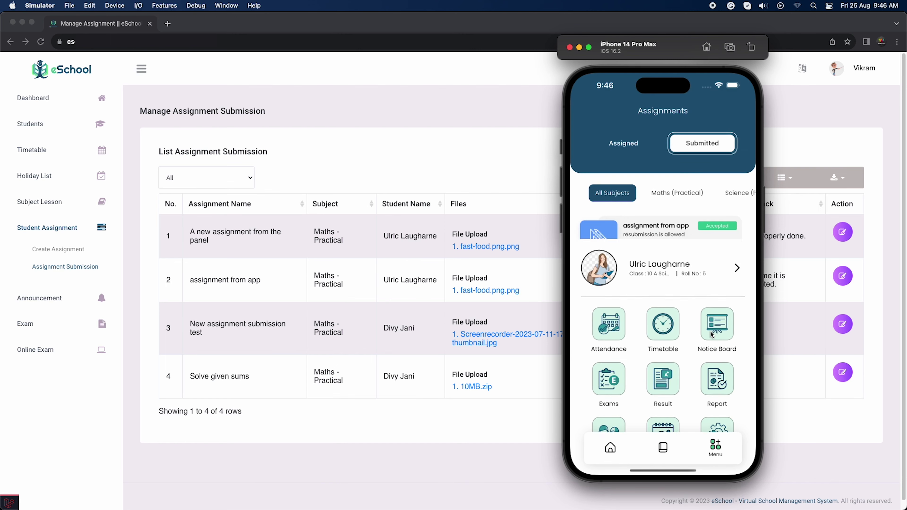
click(605, 193)
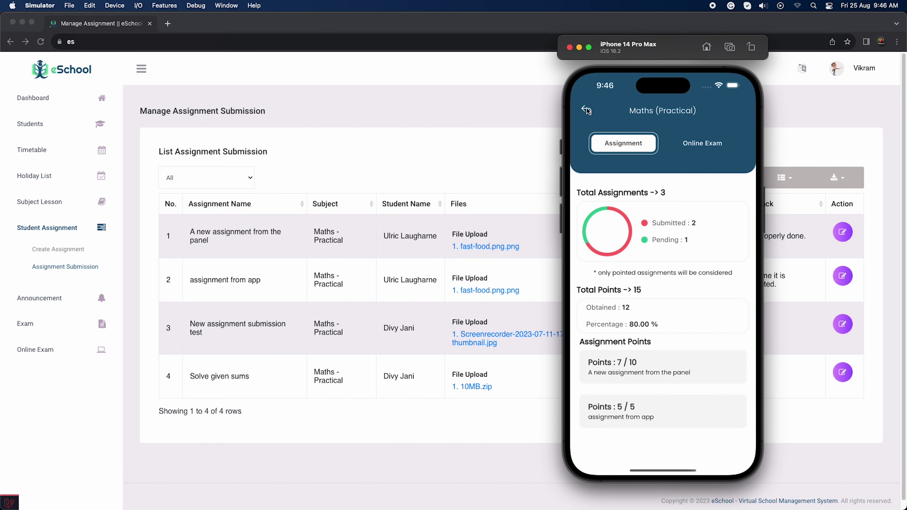
click(586, 108)
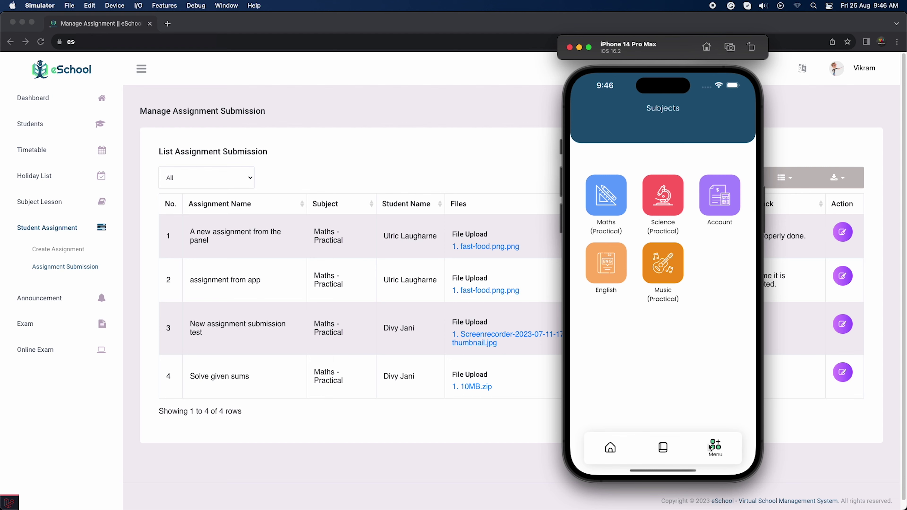
- Log out of the student account from the app settings and sign in as a parent with the prefilled credentials
click(717, 430)
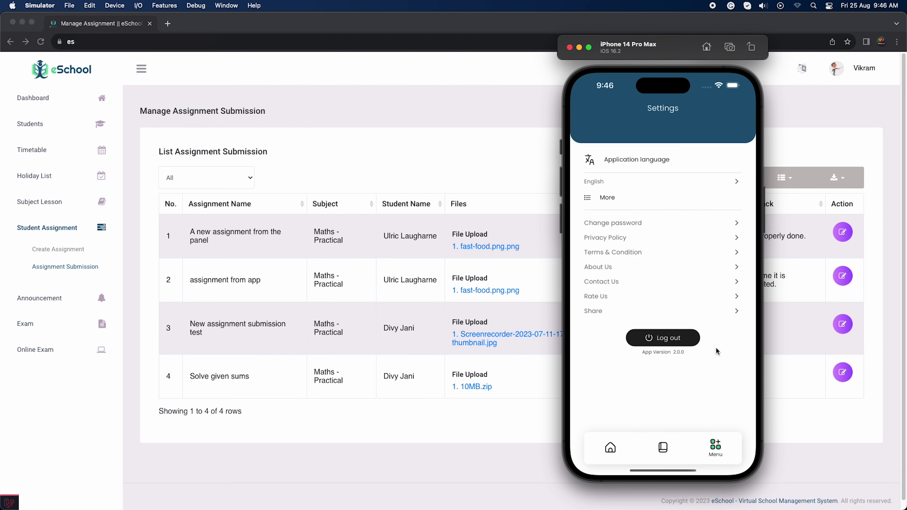
click(688, 341)
click(682, 295)
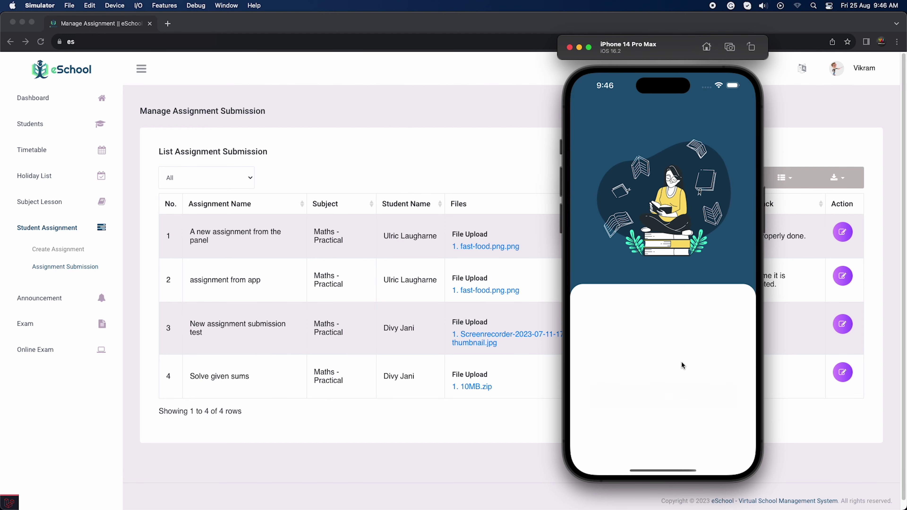
click(674, 423)
click(678, 339)
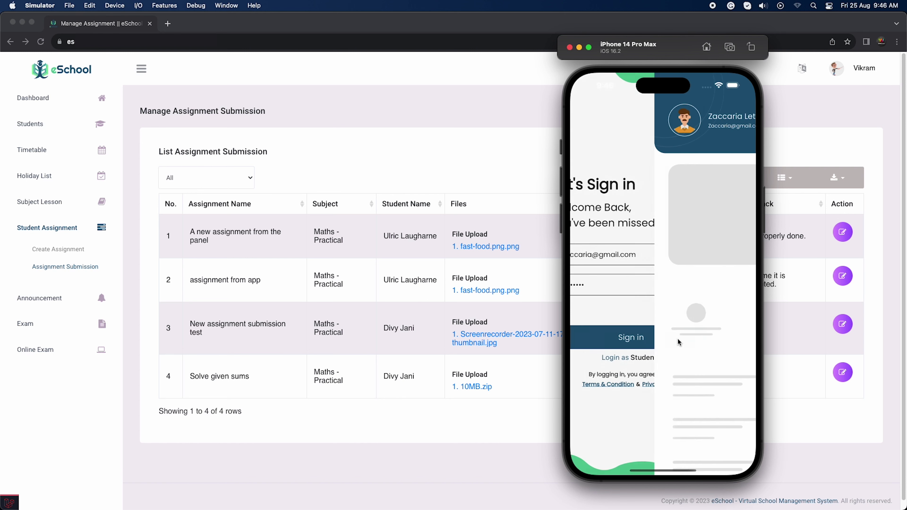
- Open the child's profile in the parent view and check the assigned assignments for all subjects
click(628, 335)
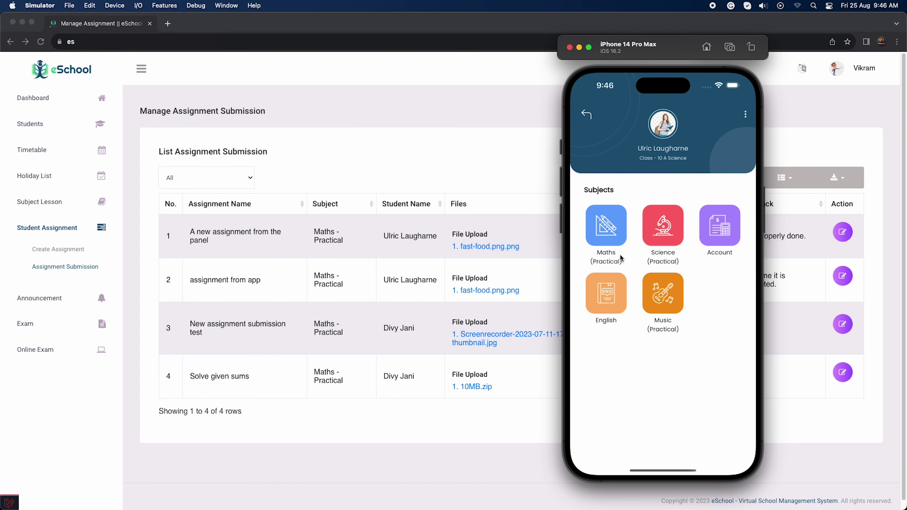
click(604, 220)
click(588, 110)
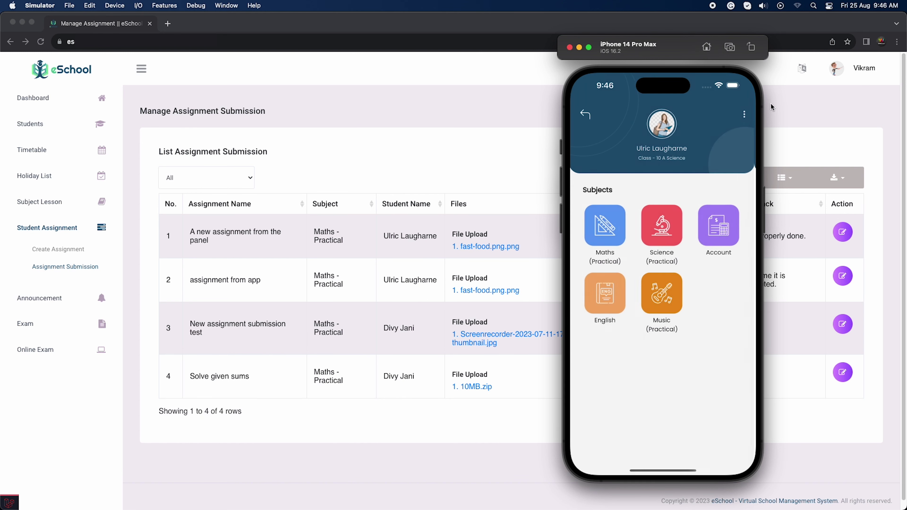
click(747, 113)
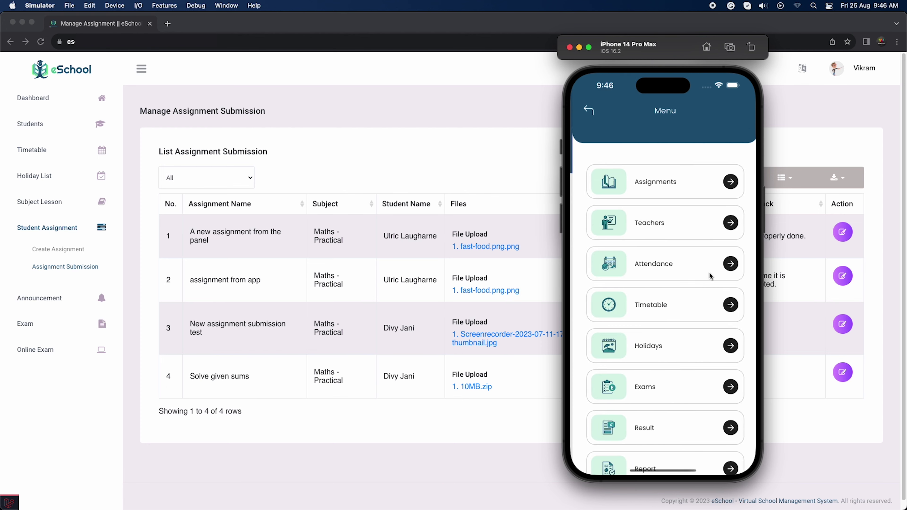
click(654, 191)
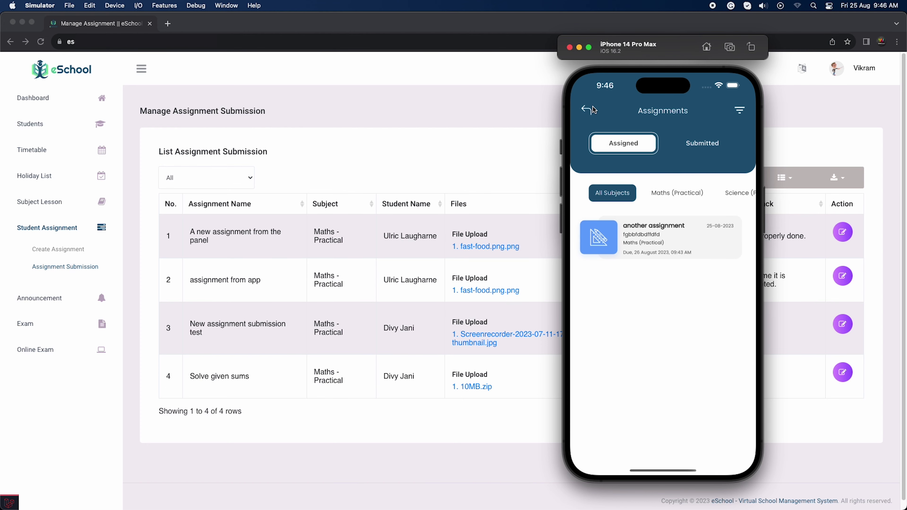
click(587, 110)
- Open the child's Maths (Practical) assignment report in the parent view
drag(664, 321, 662, 258)
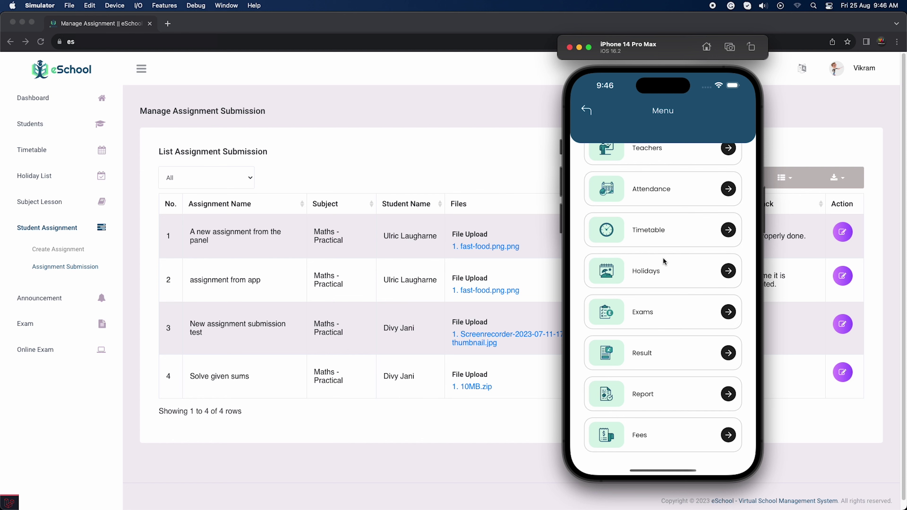
click(649, 390)
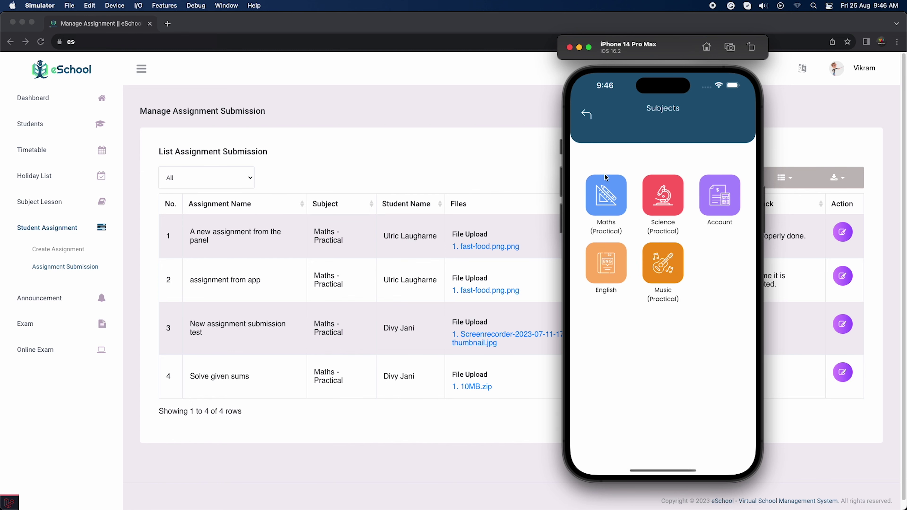
click(606, 175)
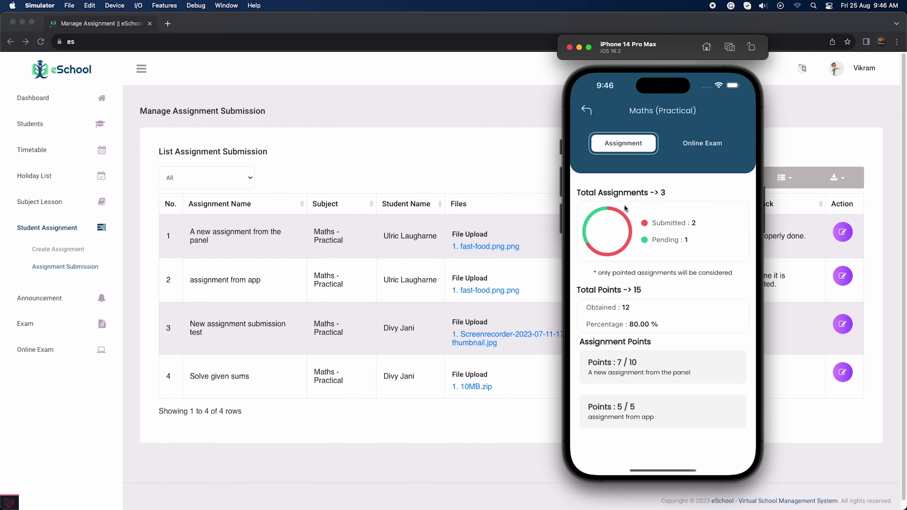